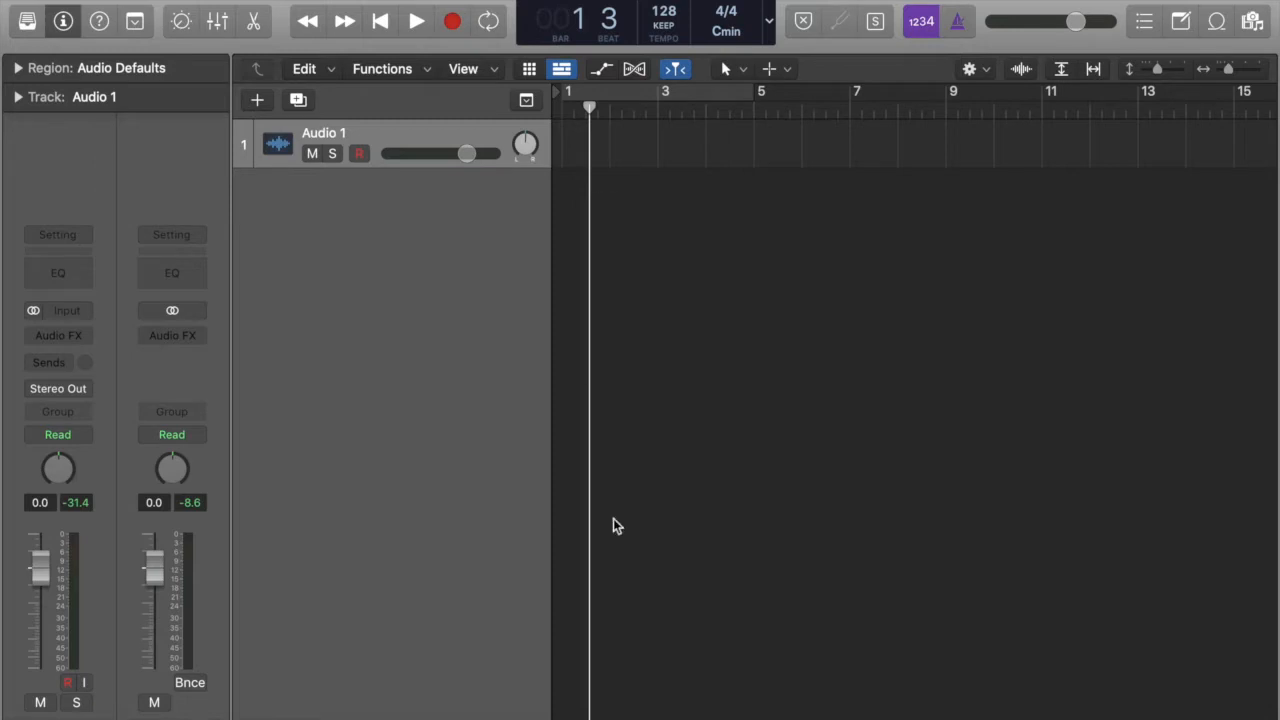
Switch to Finder, open the Drum folder in CC Samples and move the window clear of the track headers.
{"action": "mouse_move", "coordinate": [318, 712]}
{"action": "left_click", "coordinate": [206, 710]}
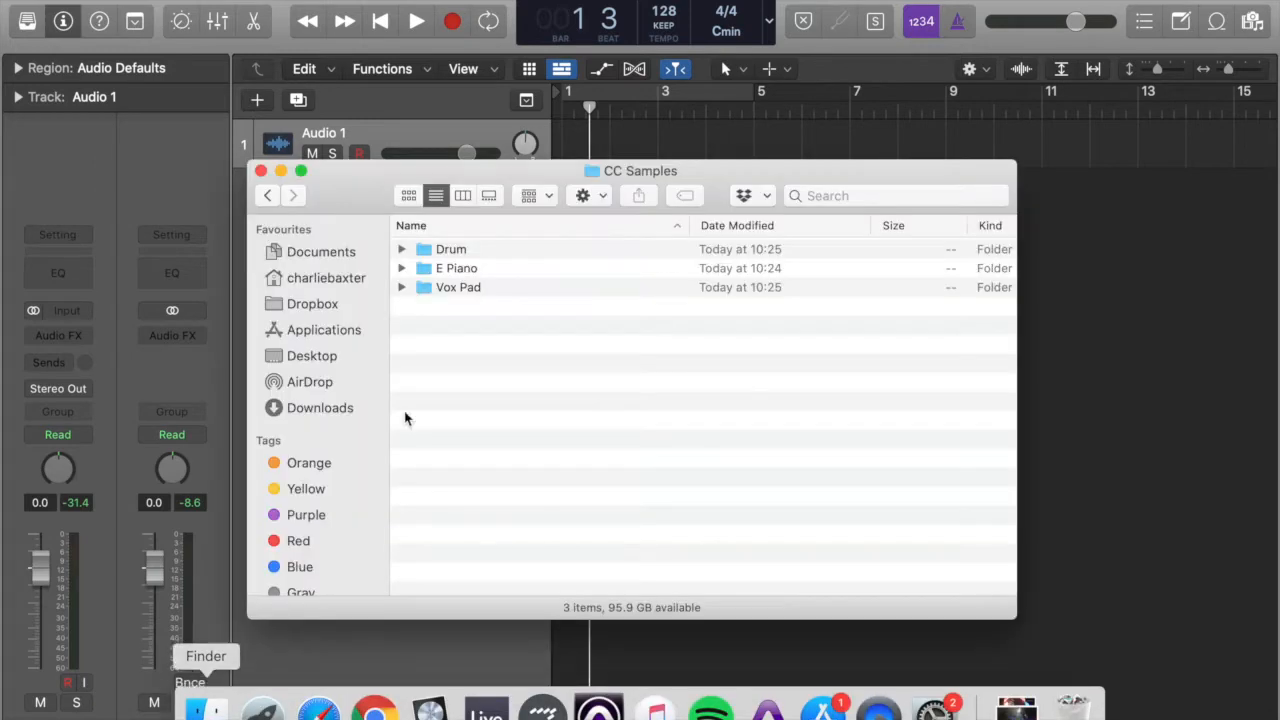
{"action": "left_click", "coordinate": [470, 254]}
{"action": "double_click", "coordinate": [470, 254]}
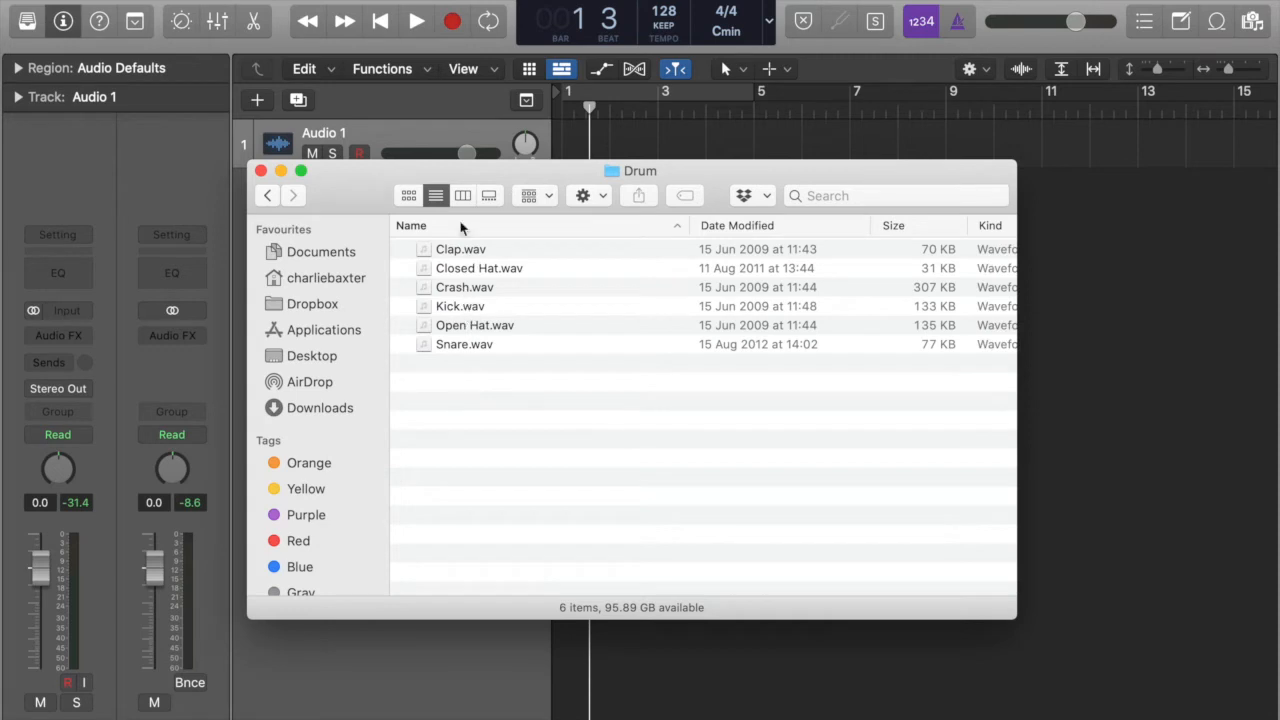
{"action": "left_click_drag", "start_coordinate": [355, 196], "coordinate": [643, 258]}
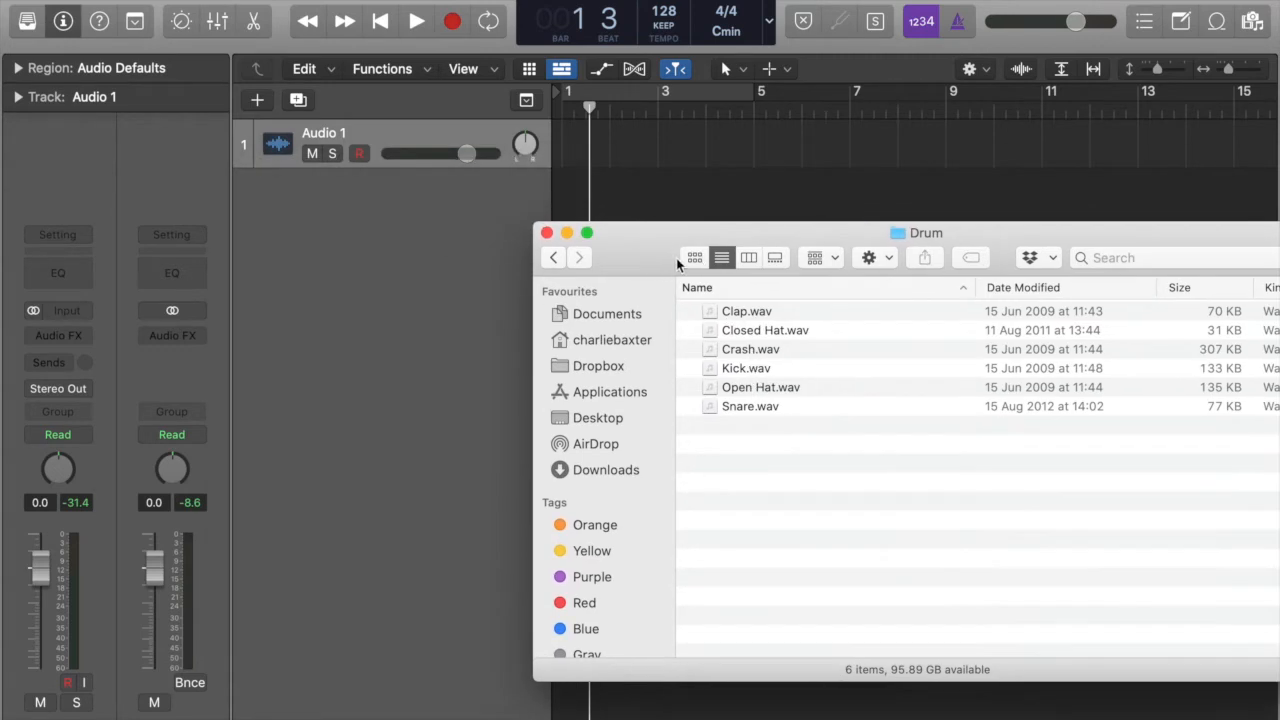
Create a Drum Machine Designer track in Logic Pro from all six samples in the Drum folder.
{"action": "key", "text": "super+a"}
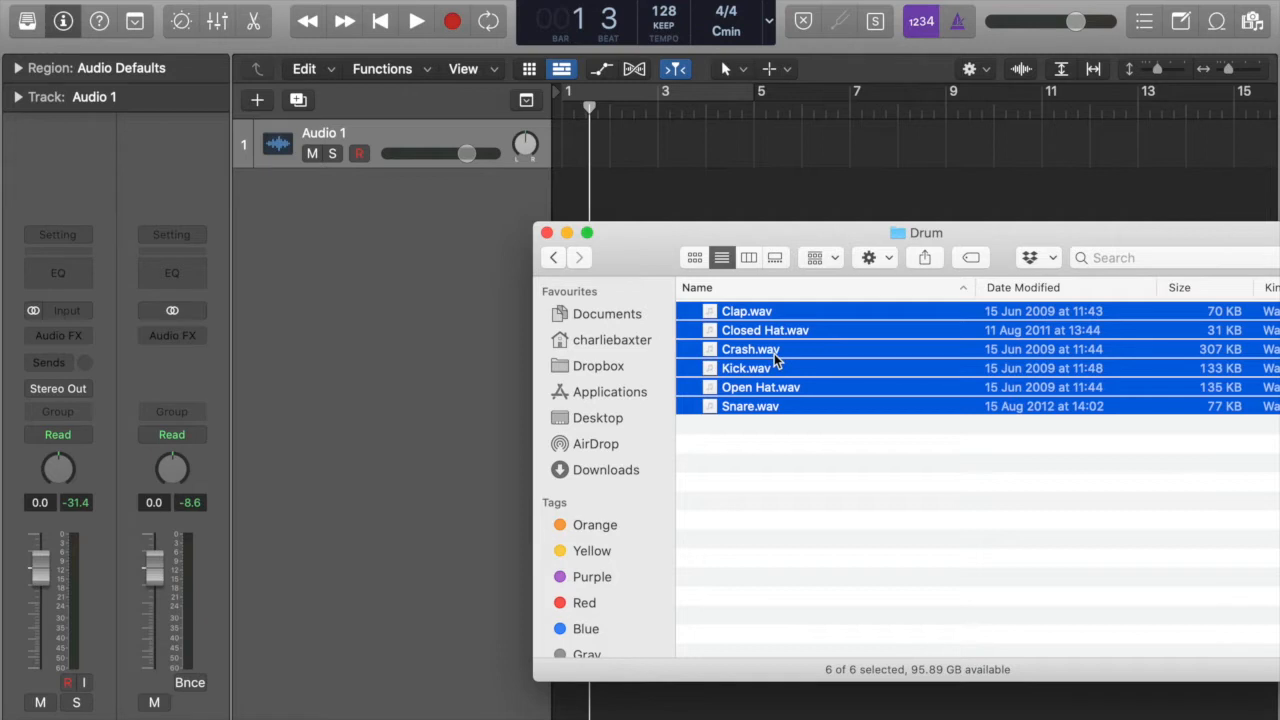
{"action": "left_click_drag", "start_coordinate": [776, 358], "coordinate": [396, 345]}
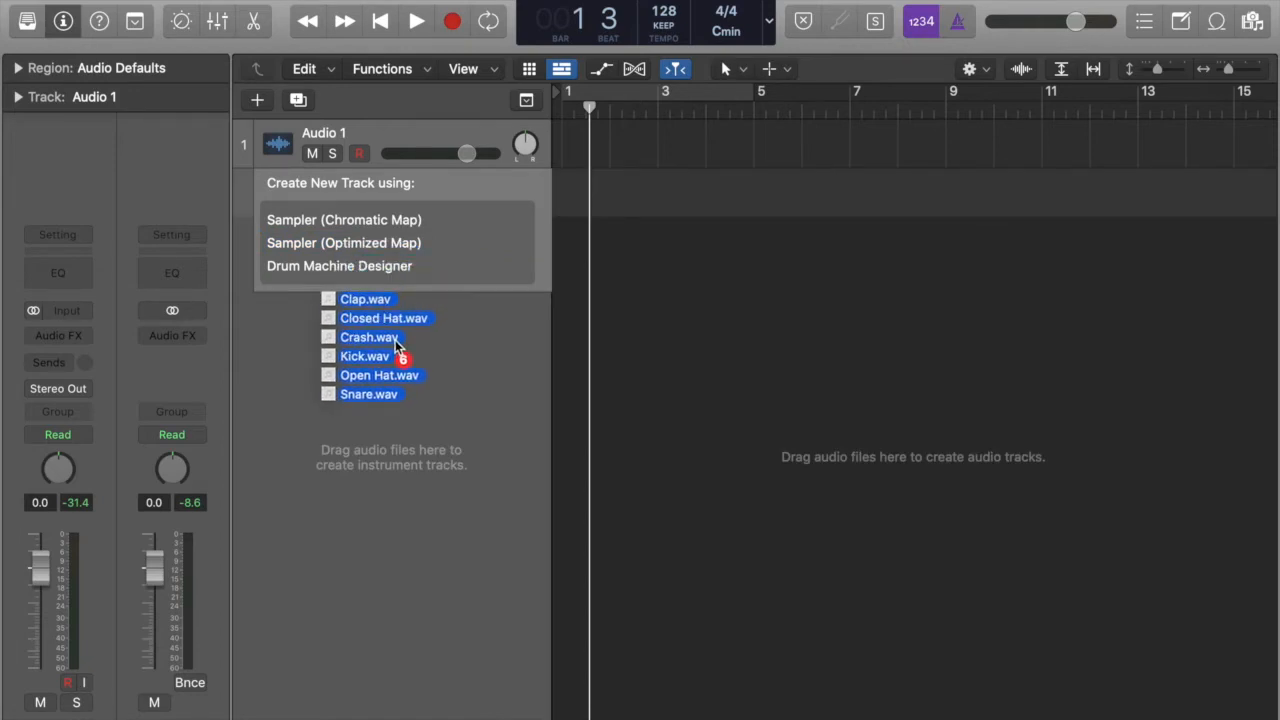
{"action": "left_click_drag", "start_coordinate": [396, 345], "coordinate": [388, 271]}
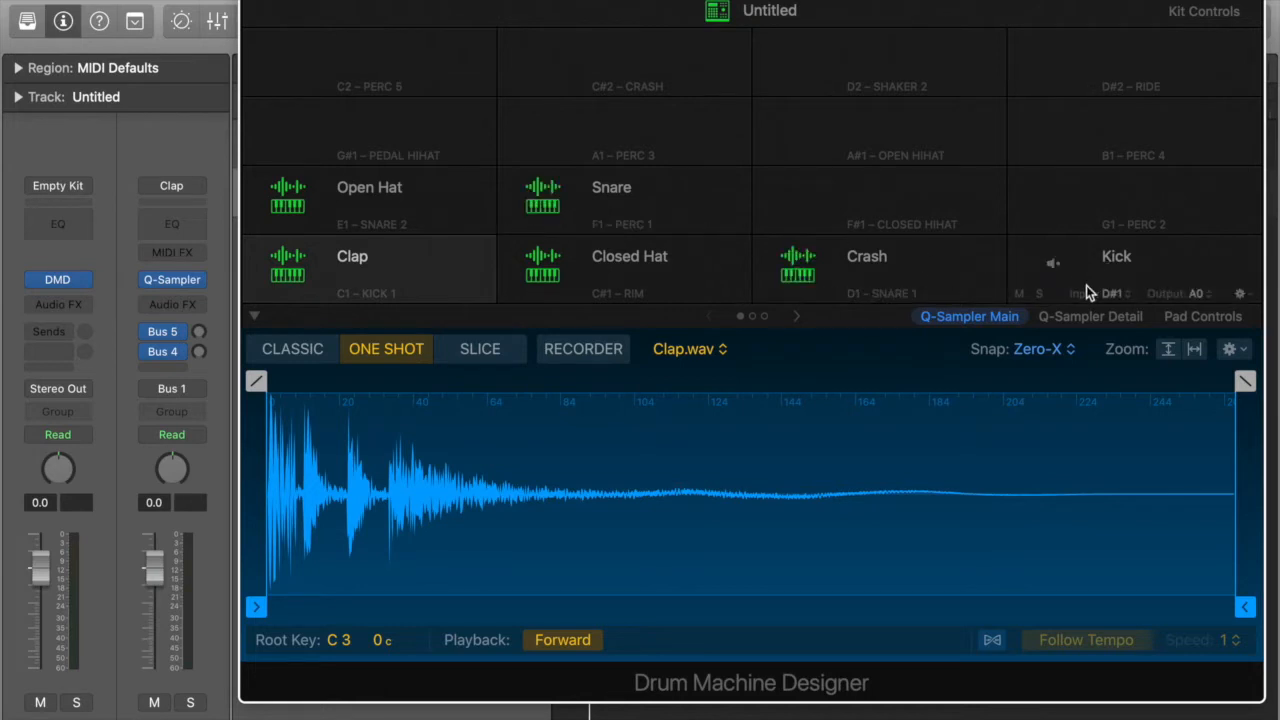
Assign the Kick pad's input note to C2 and the Snare pad's to D2 using Learn Note.
{"action": "left_click", "coordinate": [1114, 293]}
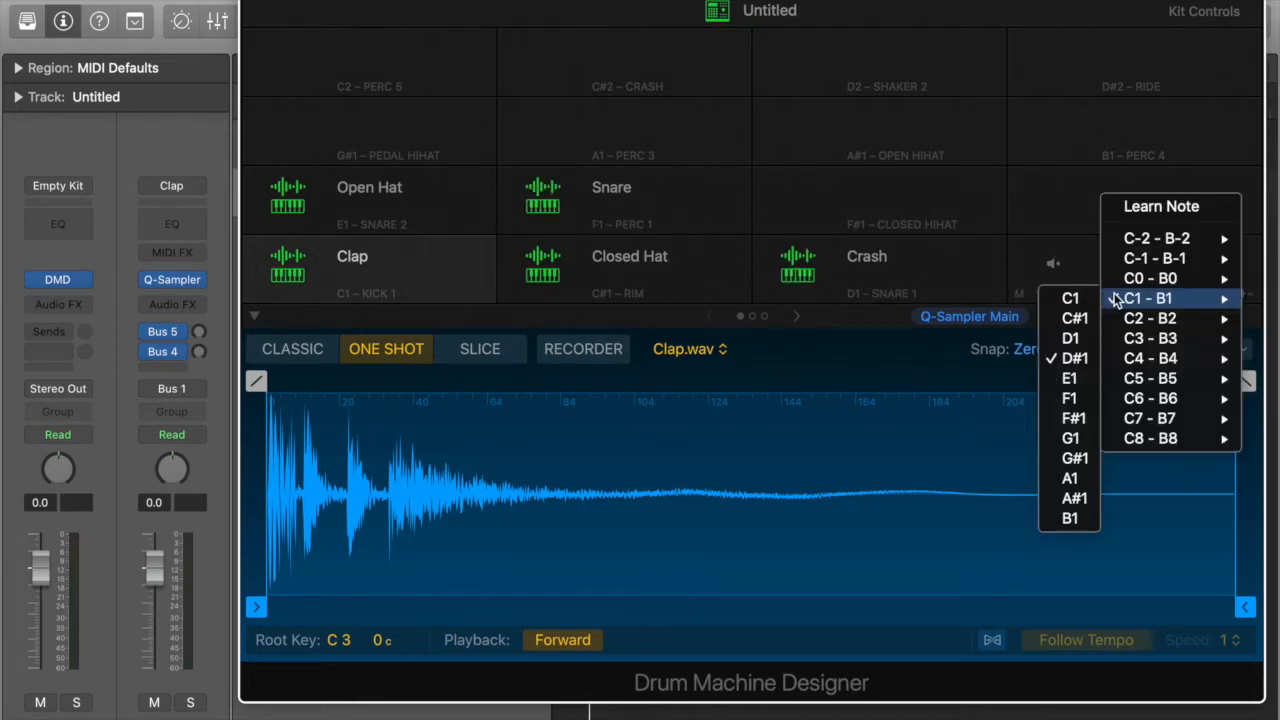
{"action": "mouse_move", "coordinate": [1116, 286]}
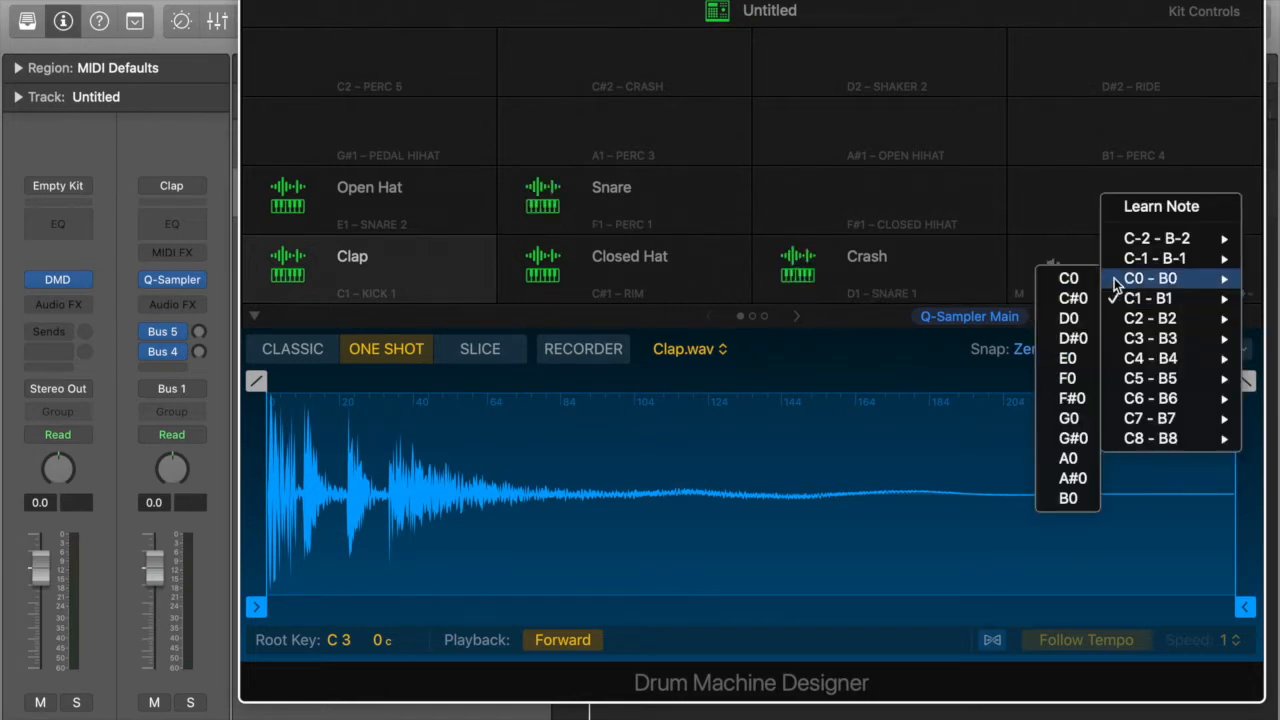
{"action": "left_click", "coordinate": [1137, 213]}
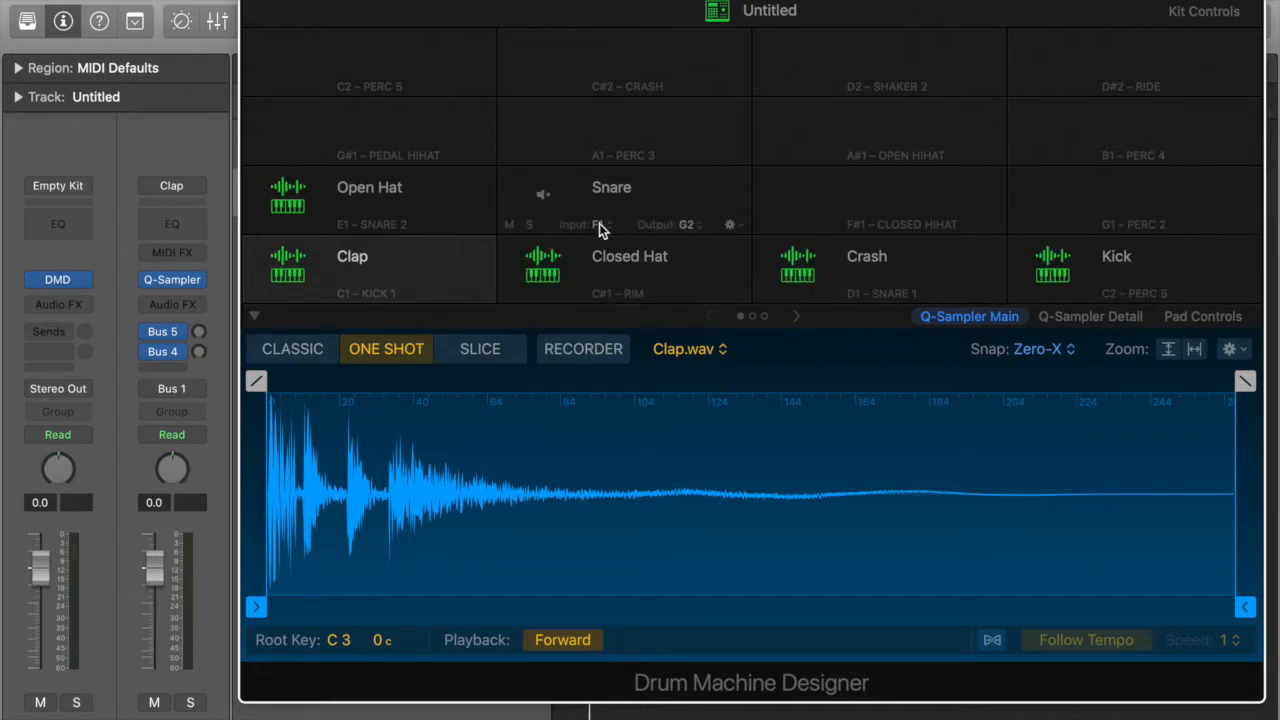
{"action": "left_click", "coordinate": [599, 224]}
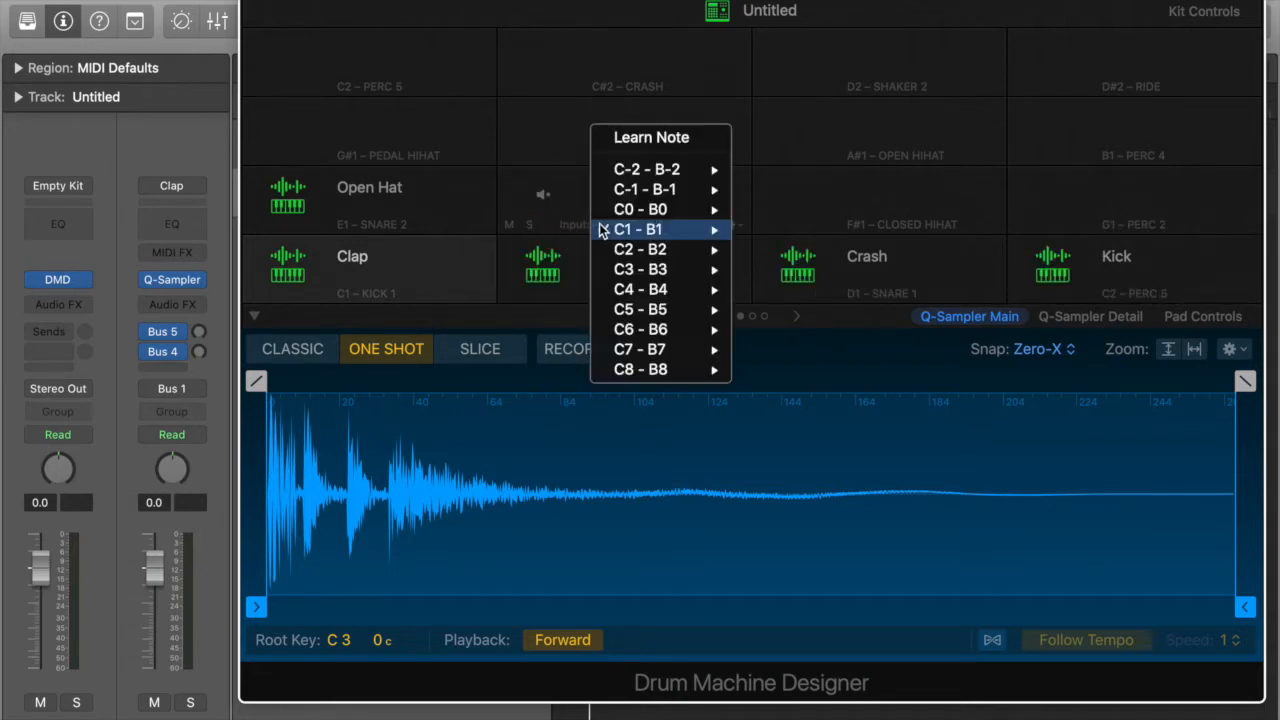
{"action": "left_click", "coordinate": [621, 142]}
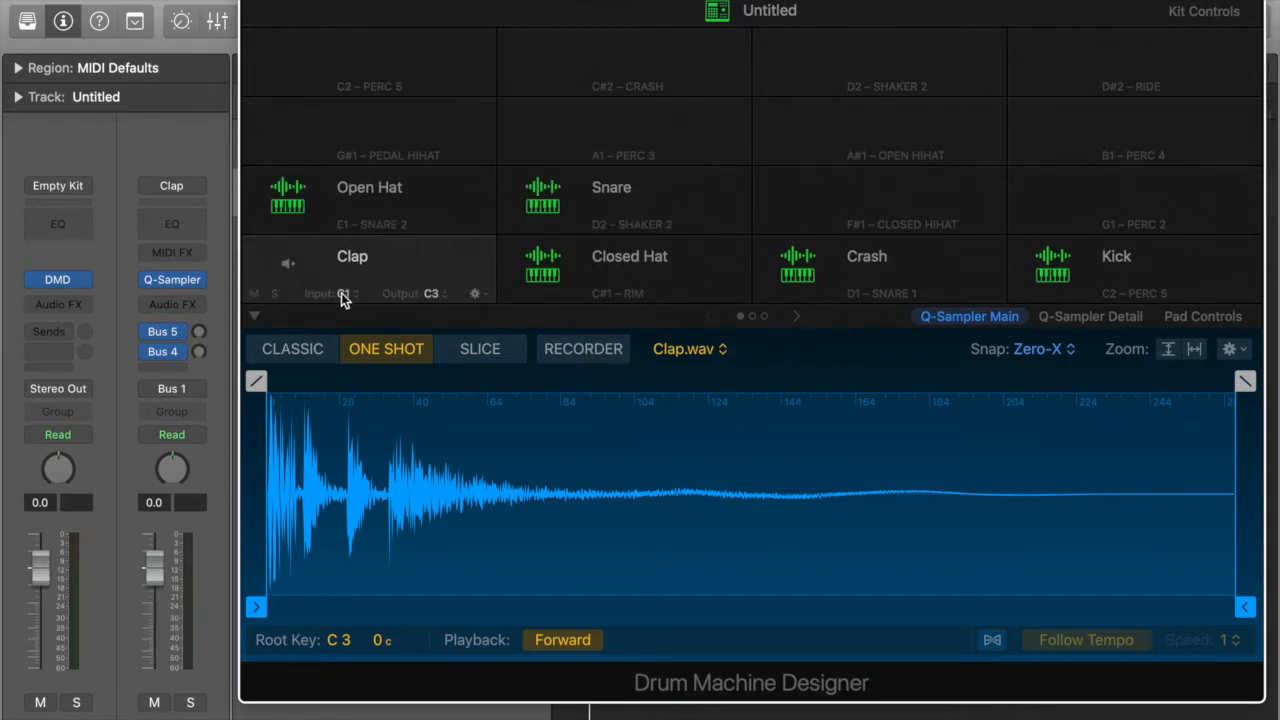
Assign the Clap pad's input note to E2 and the Closed Hat pad's to F#2 using Learn Note.
{"action": "left_click", "coordinate": [341, 293]}
{"action": "left_click", "coordinate": [382, 207]}
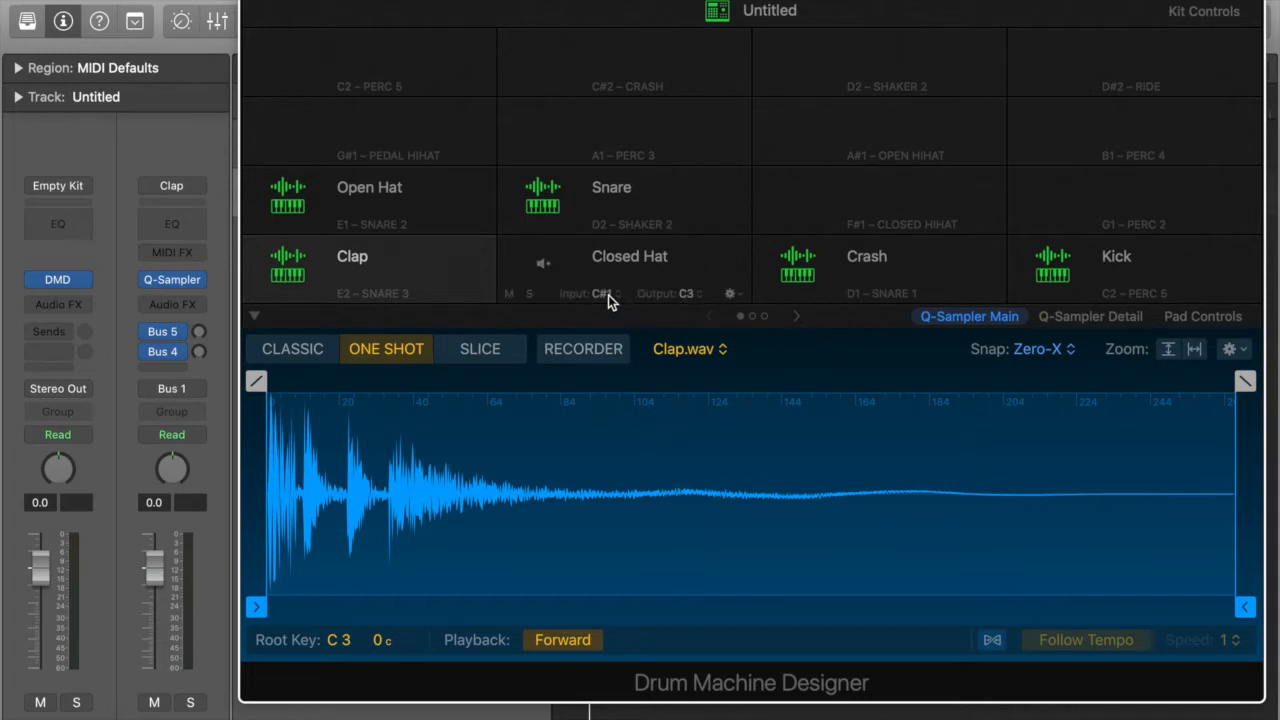
{"action": "left_click", "coordinate": [608, 295]}
{"action": "left_click", "coordinate": [630, 206]}
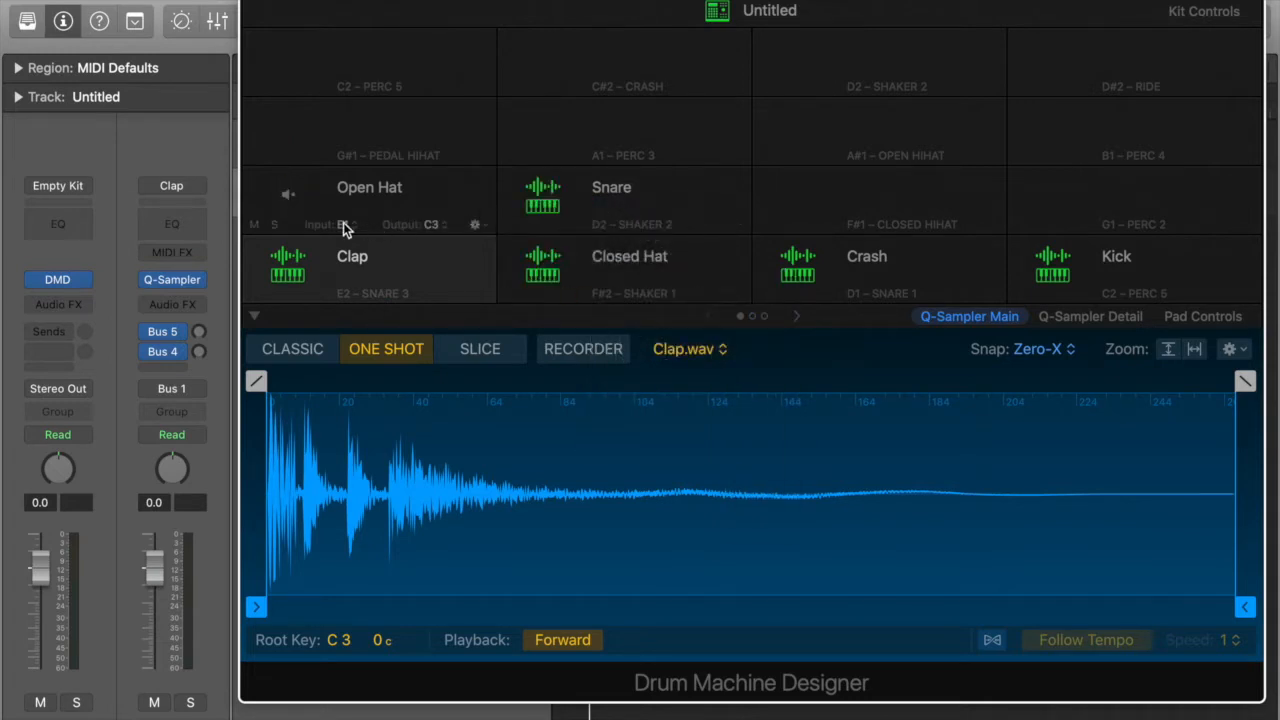
Assign the Open Hat pad's input note to G#2 and the Crash pad's to C3 using Learn Note.
{"action": "left_click", "coordinate": [345, 223]}
{"action": "left_click", "coordinate": [393, 136]}
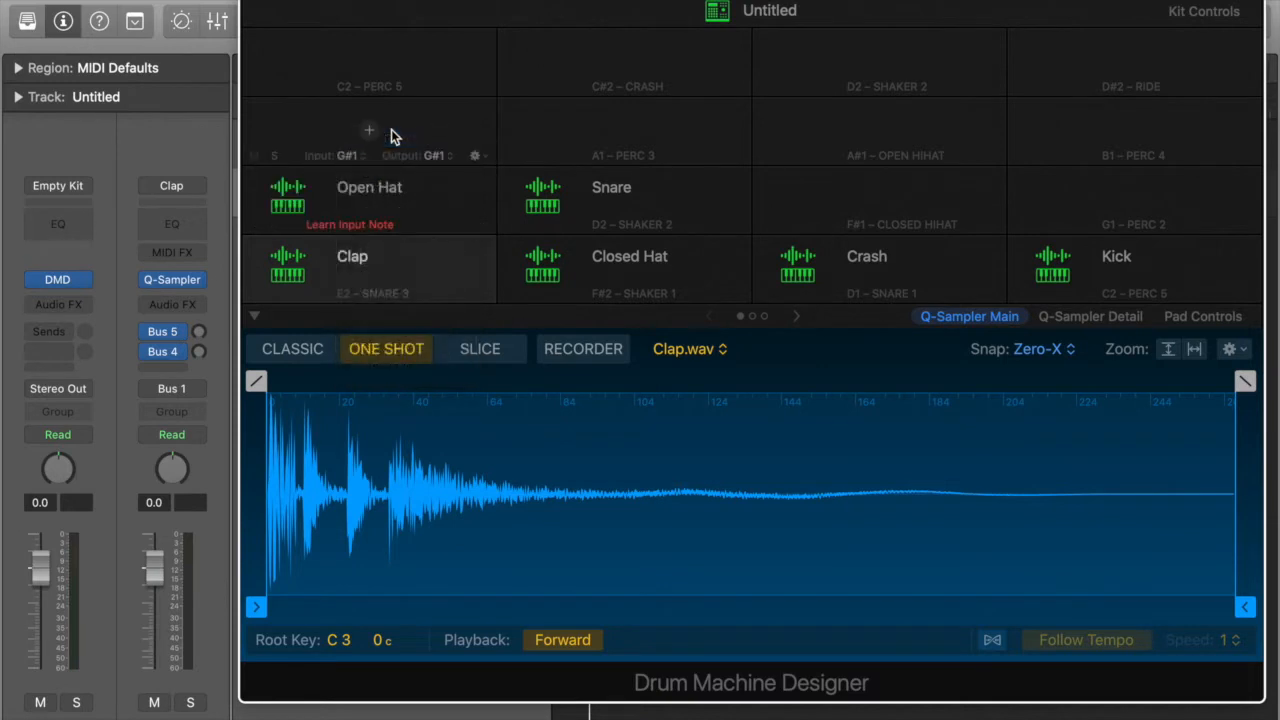
{"action": "left_click", "coordinate": [838, 289]}
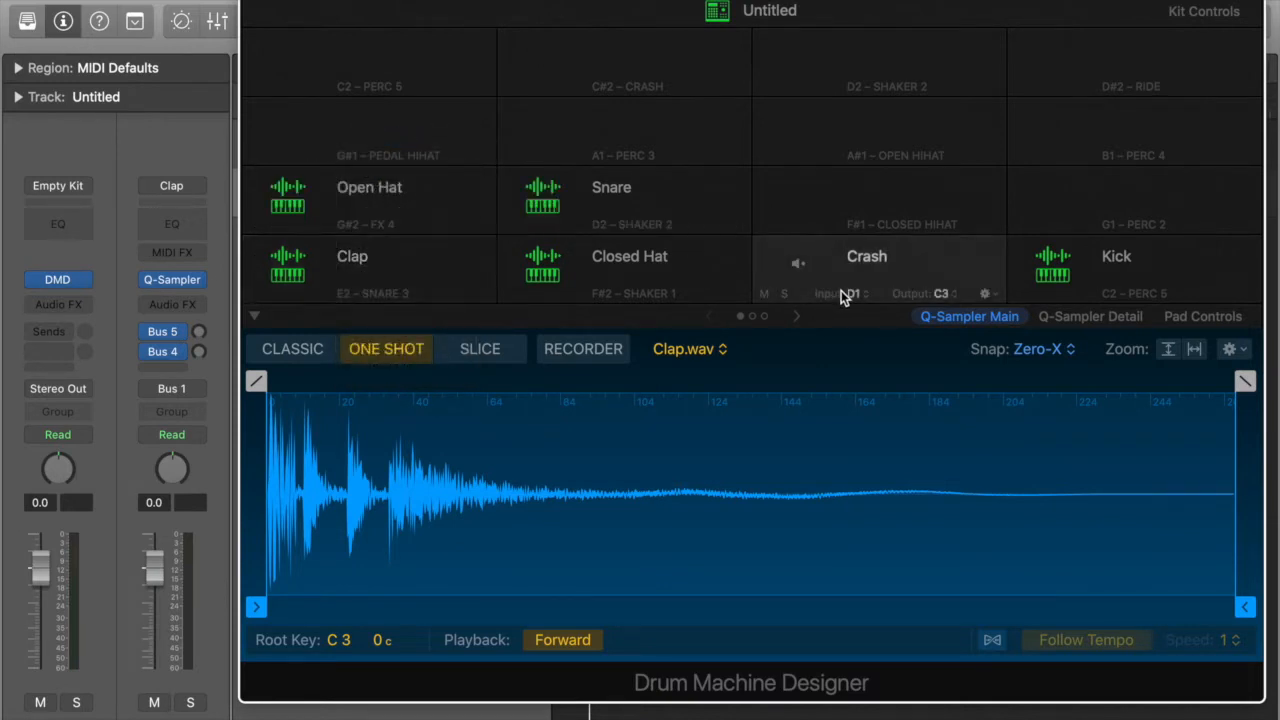
{"action": "left_click", "coordinate": [848, 292]}
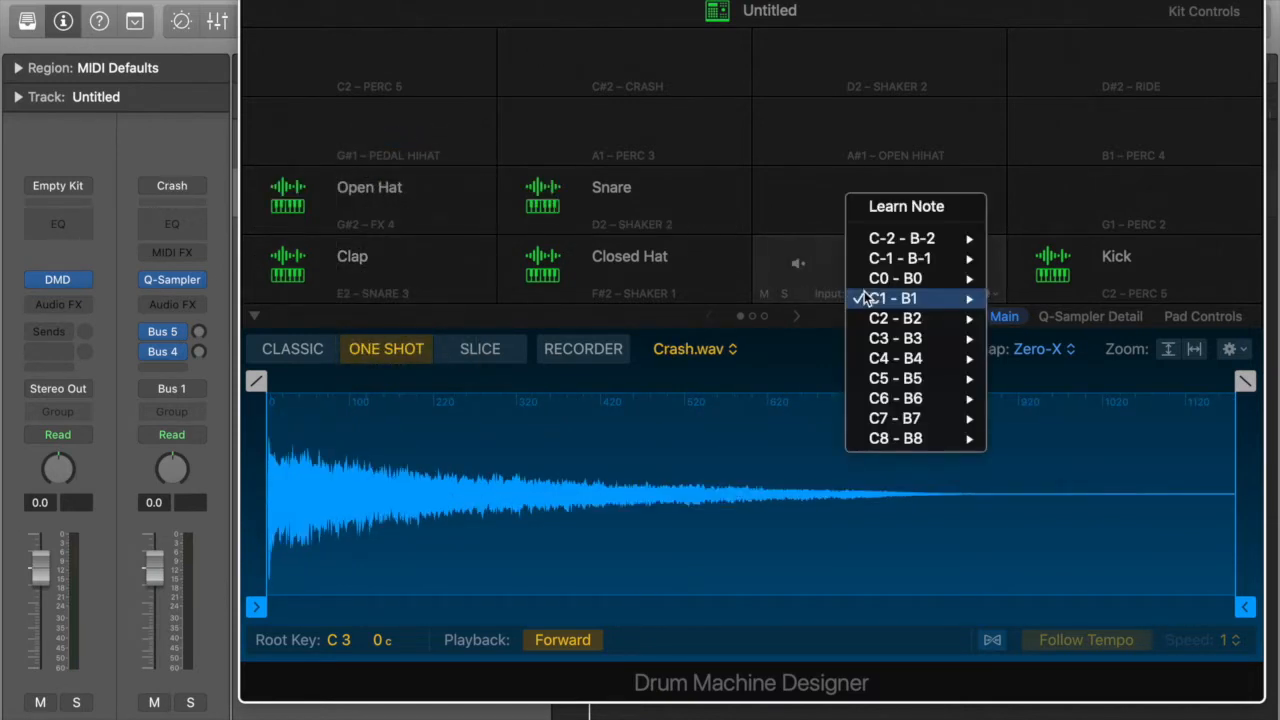
{"action": "left_click", "coordinate": [875, 208]}
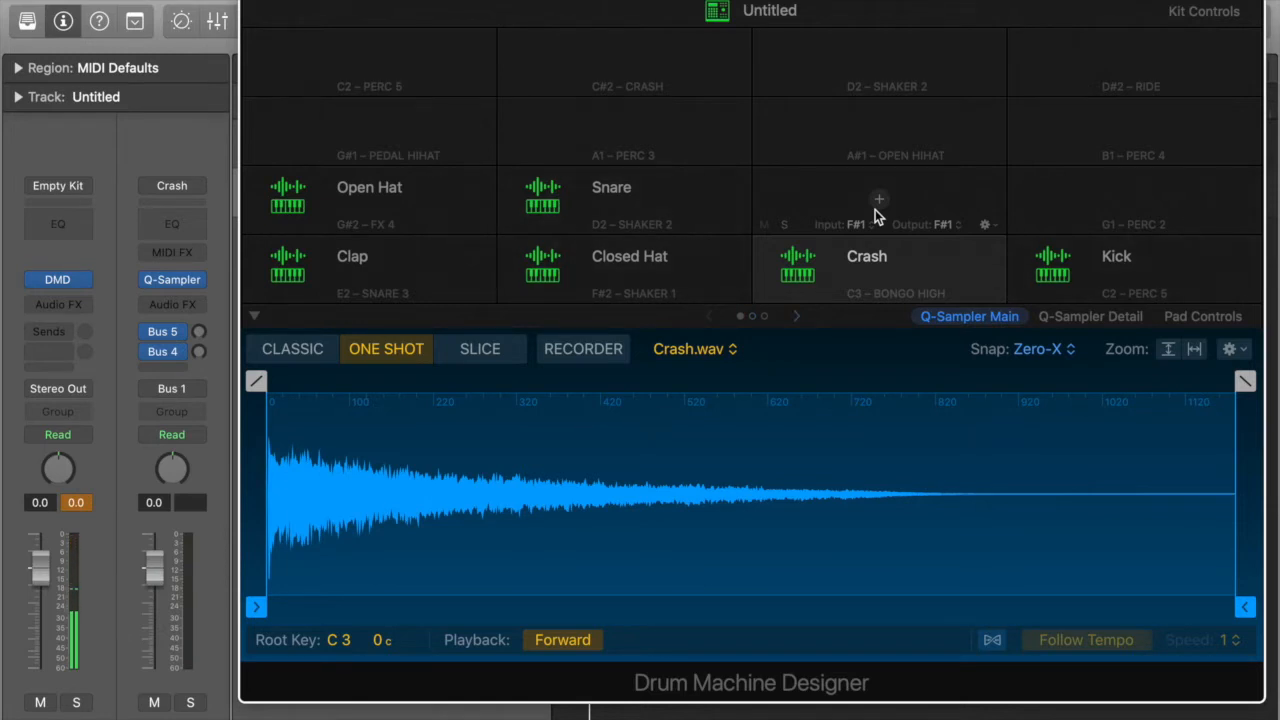
Select the Open Hat, Clap, Closed Hat, Snare and Kick pads in turn to inspect each sample.
{"action": "left_click", "coordinate": [367, 204]}
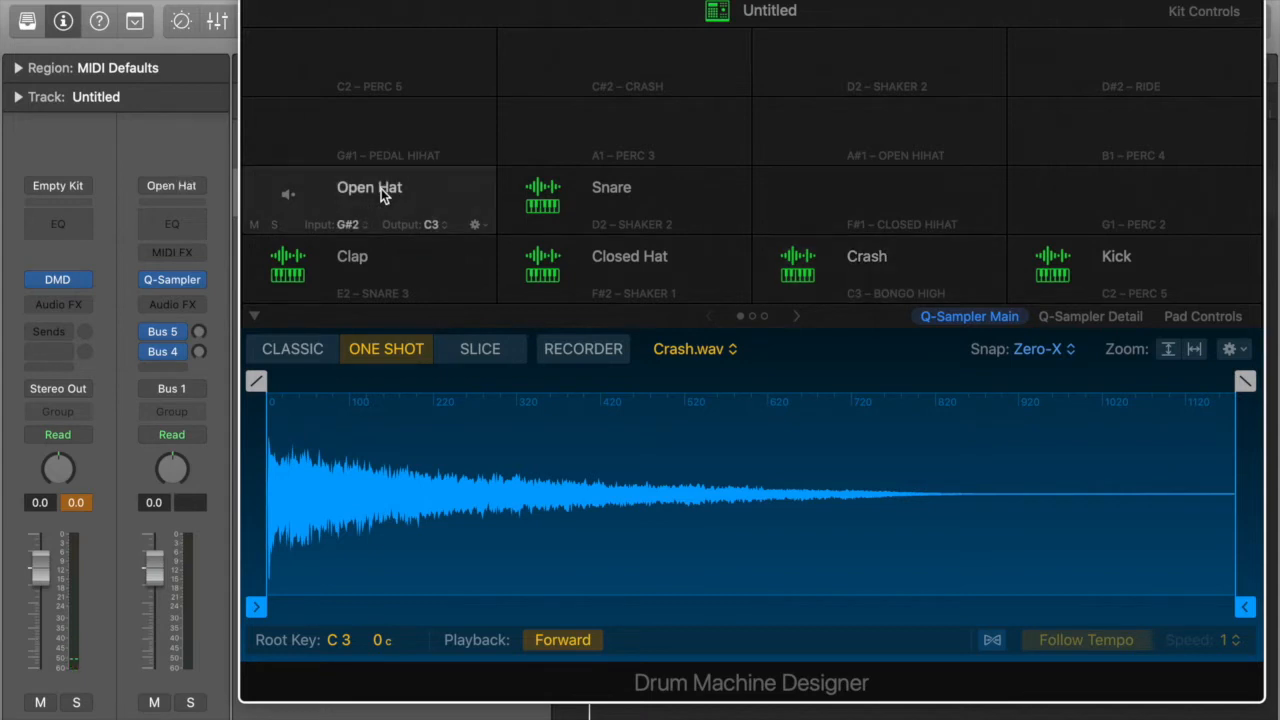
{"action": "left_click", "coordinate": [355, 266]}
{"action": "left_click", "coordinate": [600, 259]}
{"action": "left_click", "coordinate": [615, 183]}
{"action": "left_click", "coordinate": [1117, 252]}
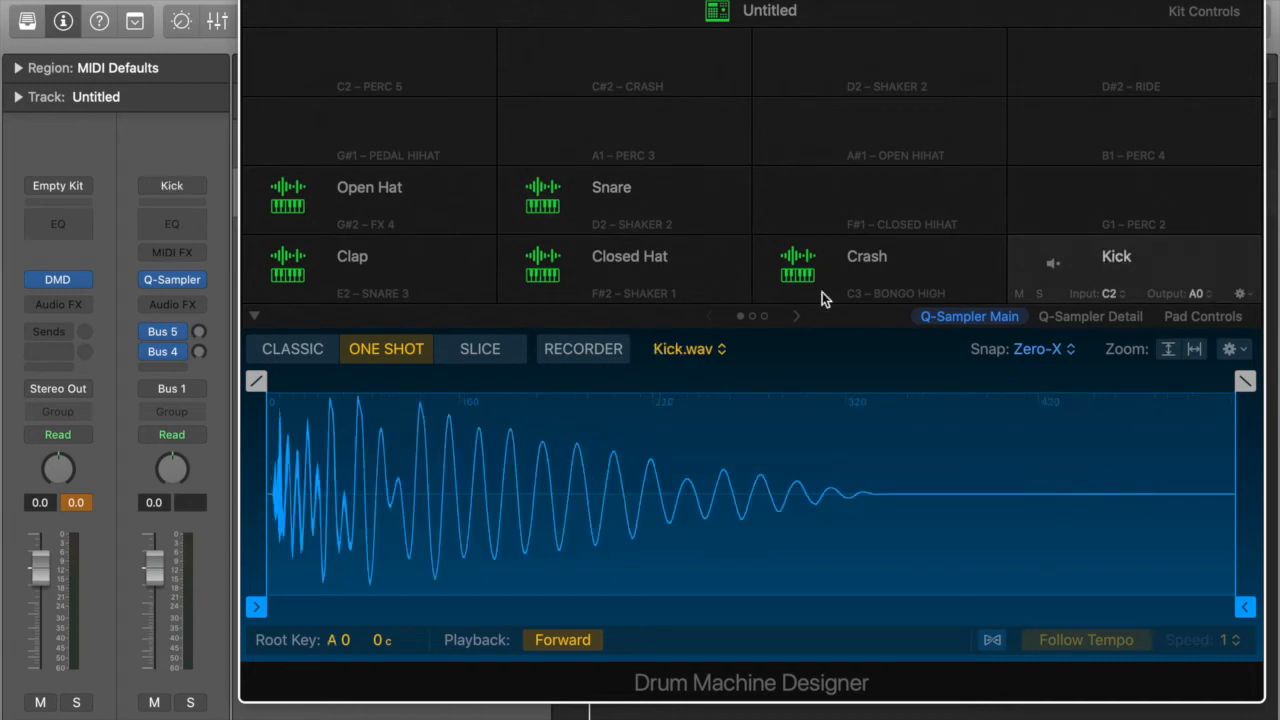
Try the Classic and Slice playback modes on the Kick sample and return it to One Shot.
{"action": "left_click", "coordinate": [321, 346]}
{"action": "left_click", "coordinate": [374, 350]}
{"action": "left_click", "coordinate": [466, 349]}
{"action": "left_click", "coordinate": [387, 347]}
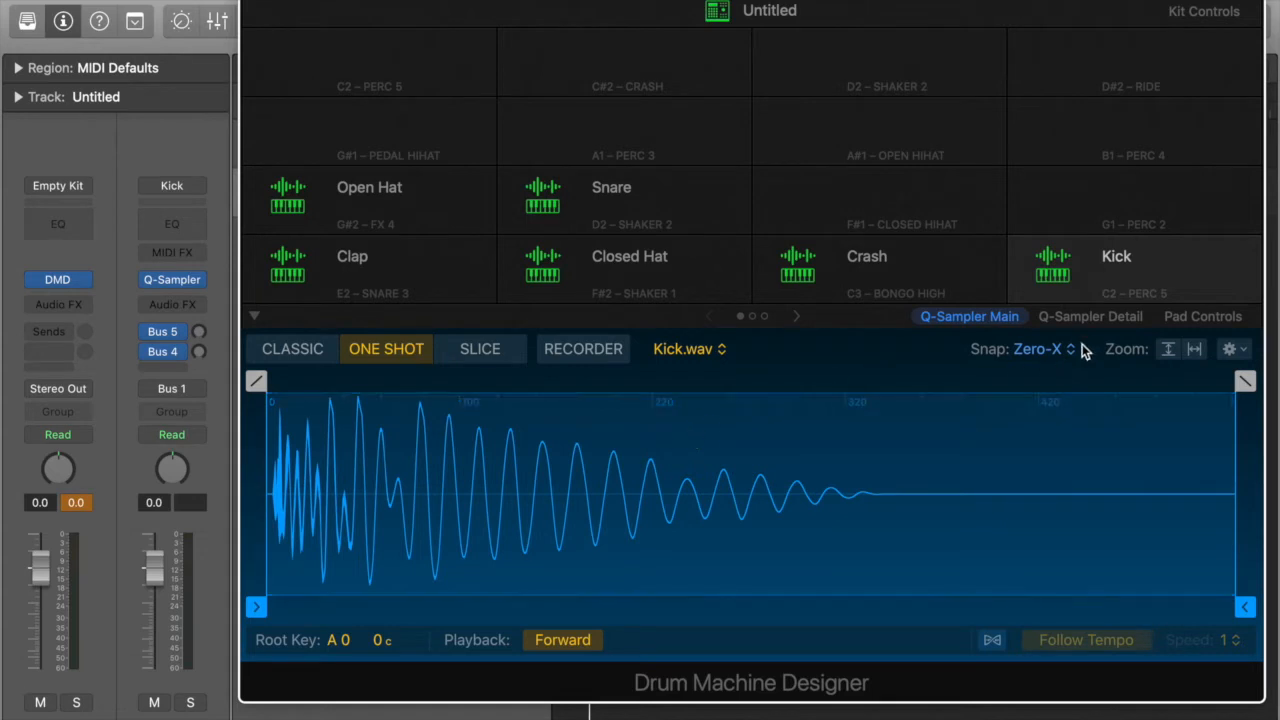
Turn on the filter in the Kick pad's Q-Sampler Detail settings and lower its cutoff.
{"action": "left_click", "coordinate": [1084, 318]}
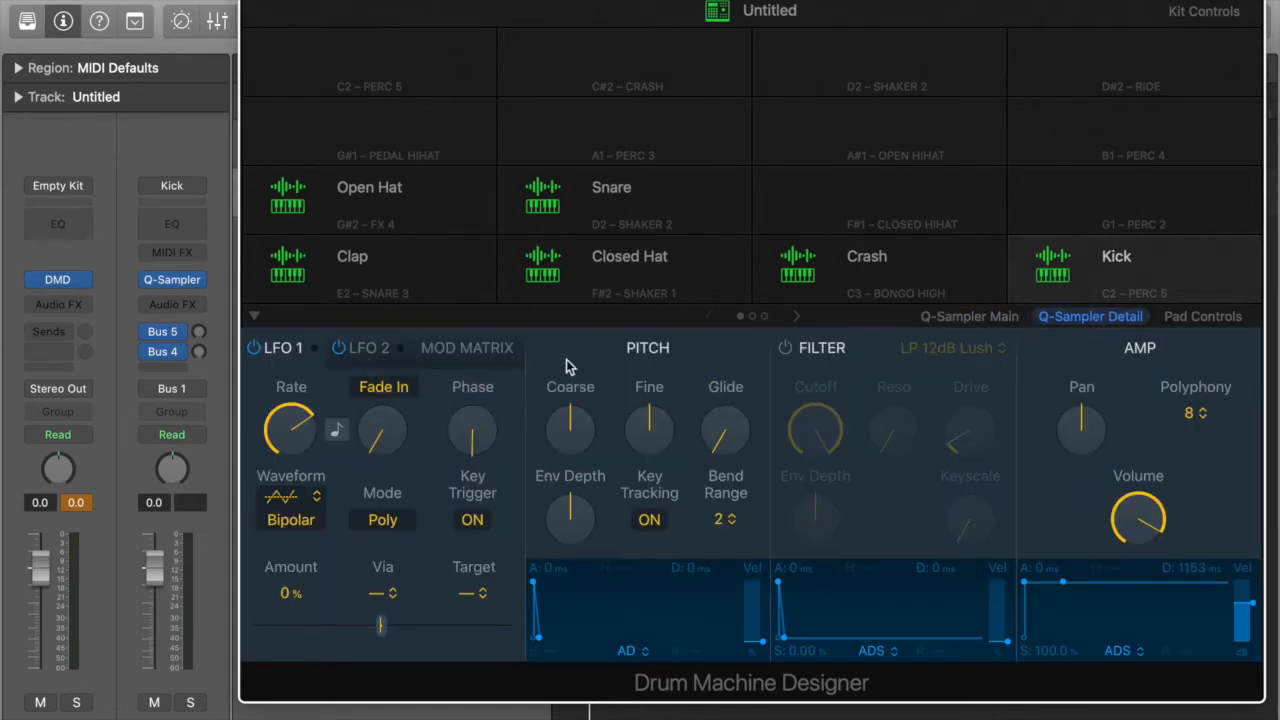
{"action": "left_click", "coordinate": [786, 349]}
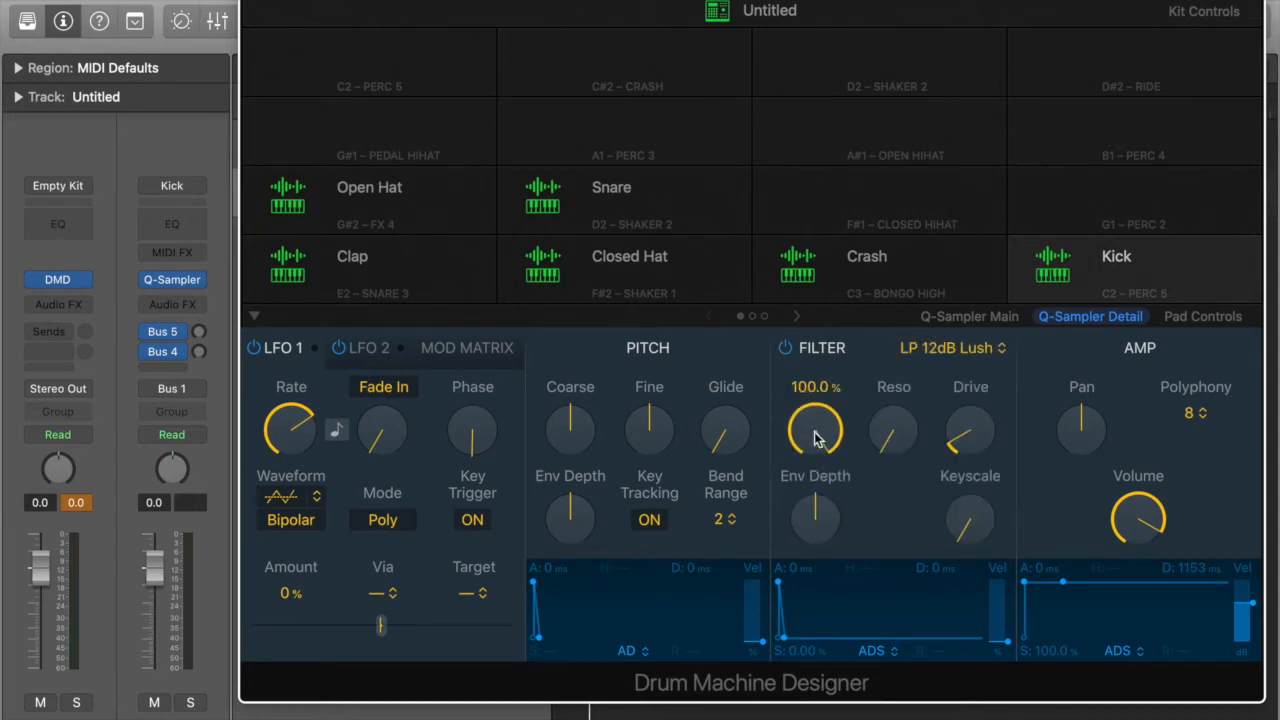
{"action": "left_click_drag", "start_coordinate": [815, 438], "coordinate": [792, 532]}
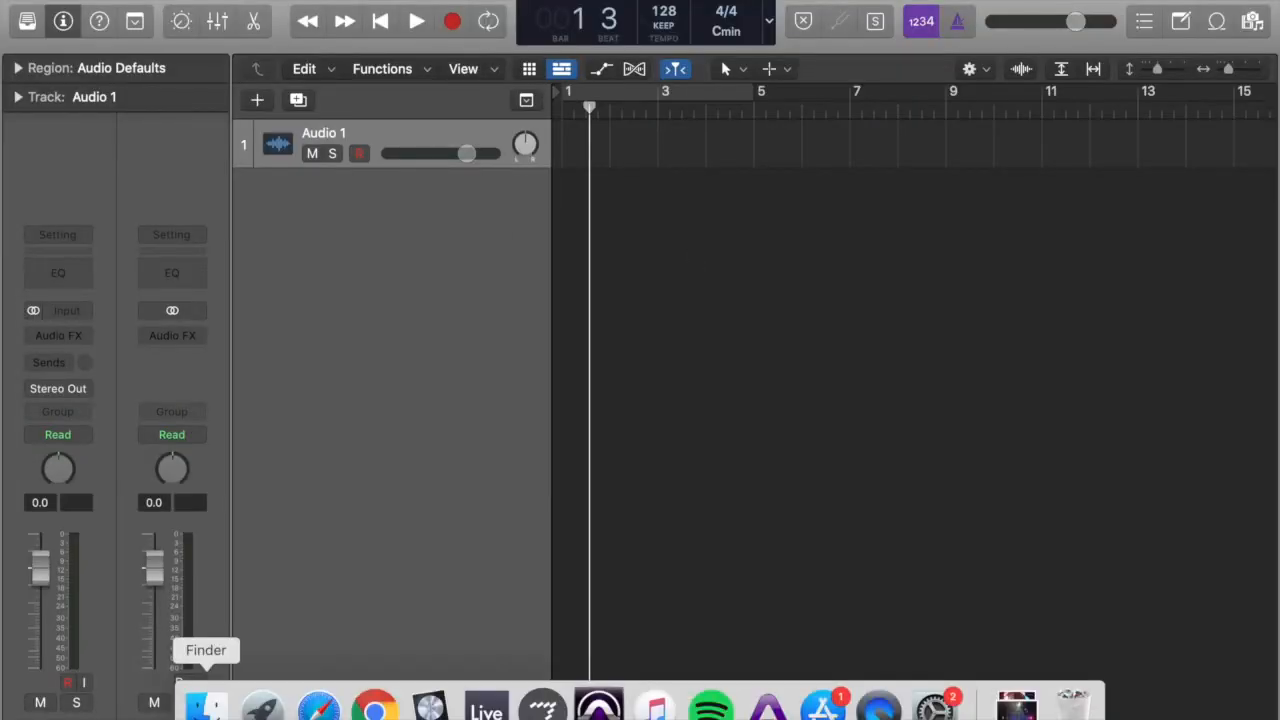
Create a Quick Sampler (Optimized) track from Vox Pad.aif in Finder's Vox Pad folder.
{"action": "left_click", "coordinate": [205, 705]}
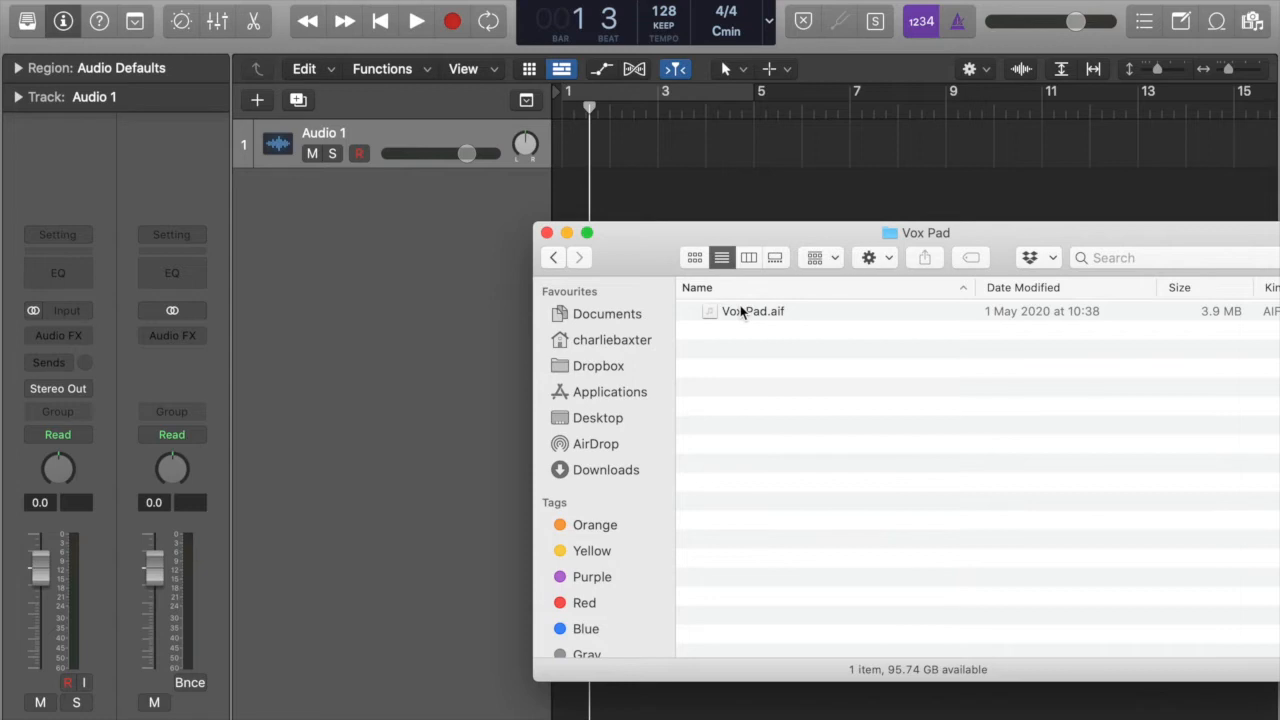
{"action": "left_click_drag", "start_coordinate": [743, 313], "coordinate": [352, 293]}
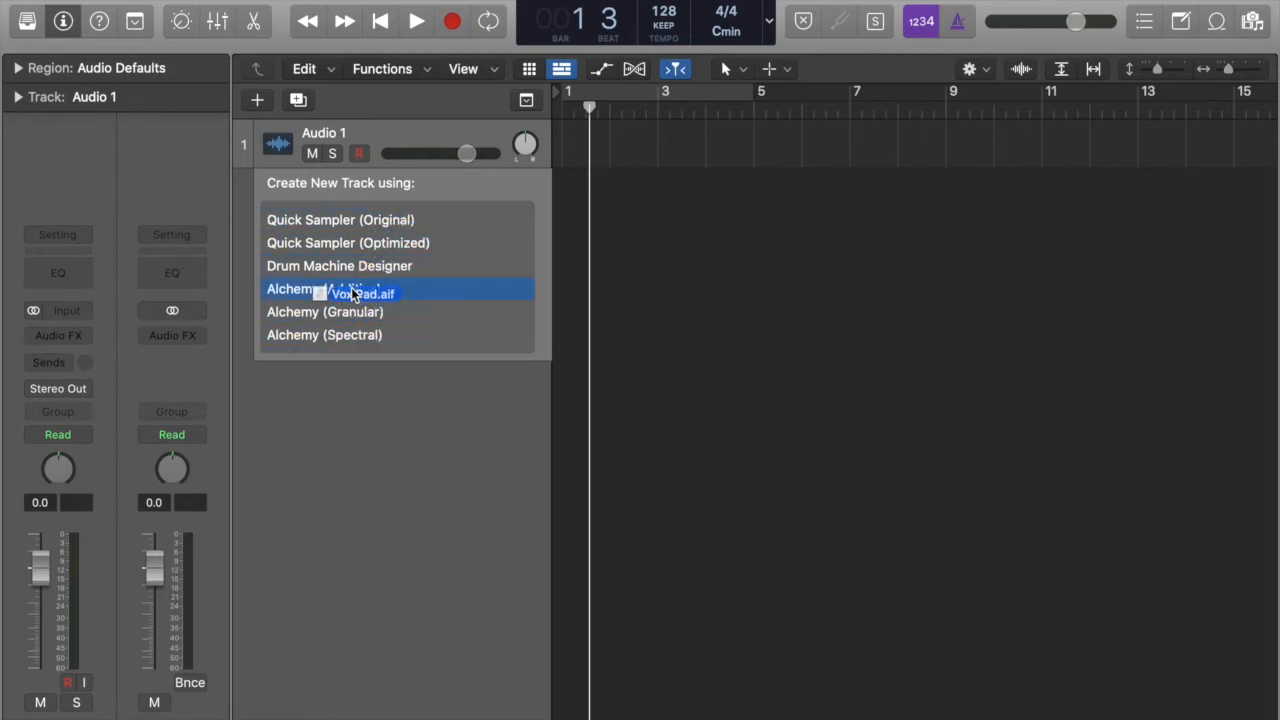
{"action": "left_click_drag", "start_coordinate": [352, 293], "coordinate": [353, 243]}
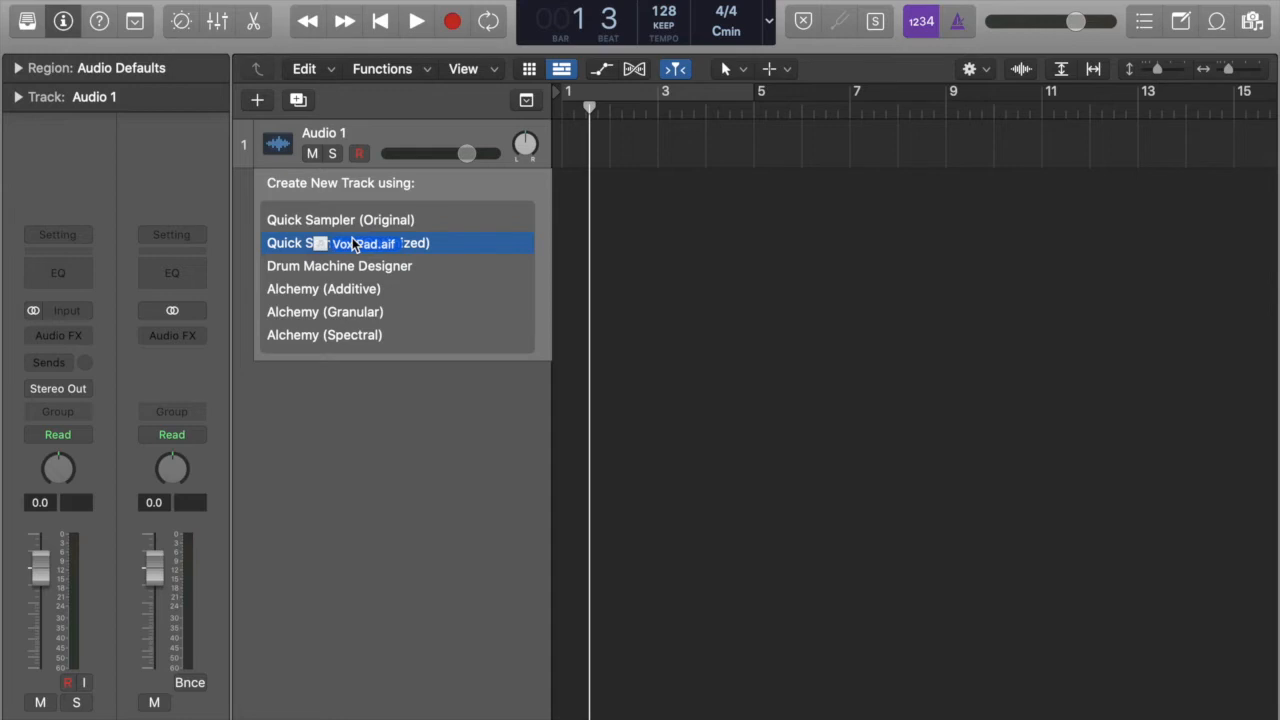
{"action": "left_click_drag", "start_coordinate": [353, 243], "coordinate": [353, 229]}
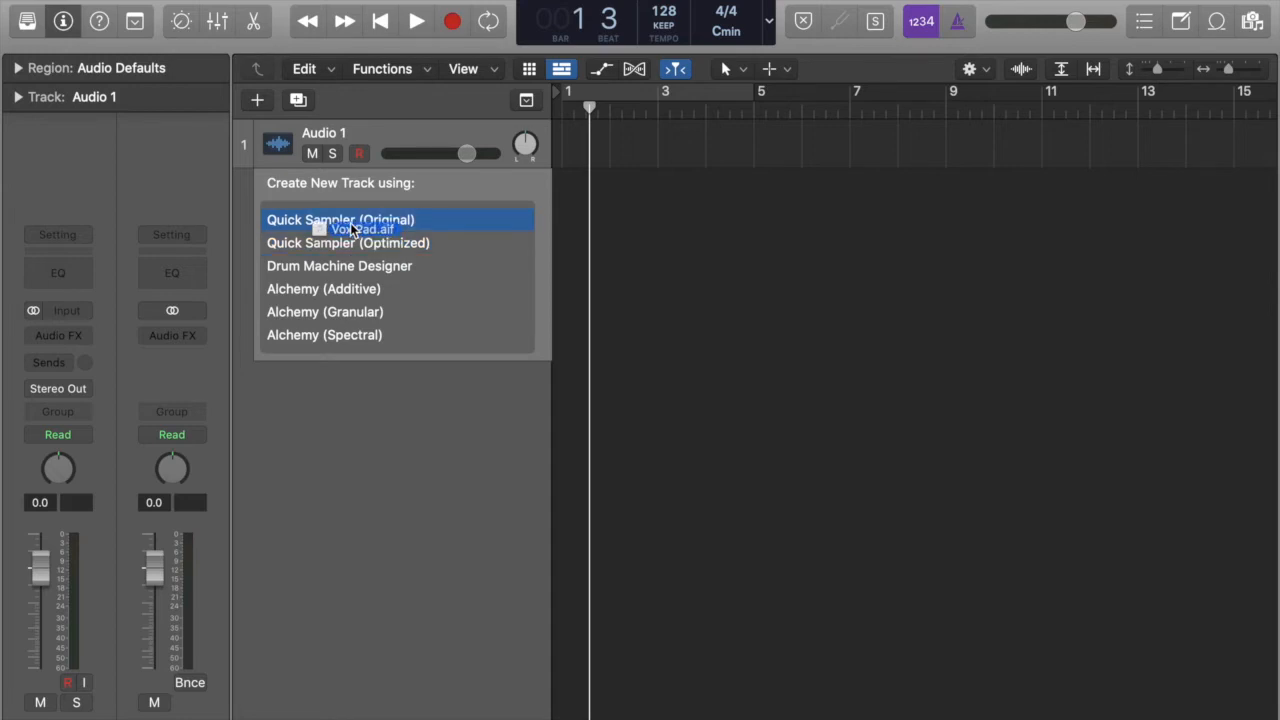
{"action": "left_click_drag", "start_coordinate": [352, 229], "coordinate": [347, 240]}
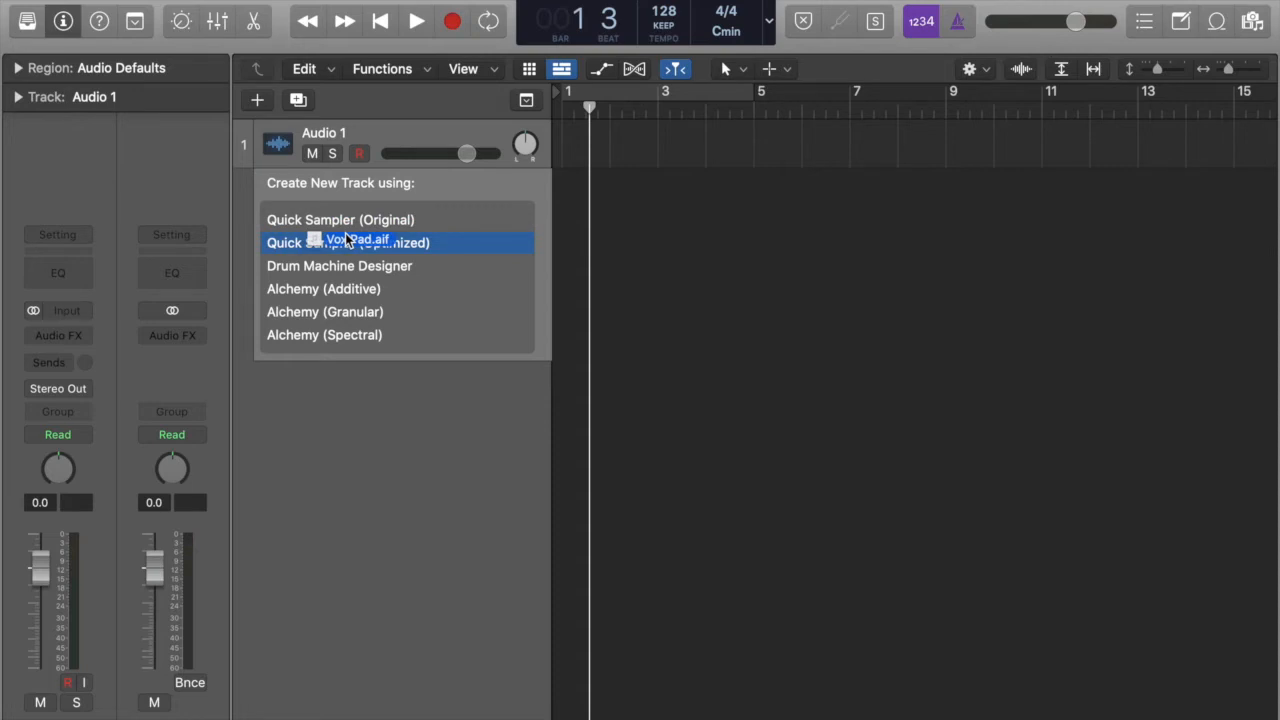
{"action": "left_click_drag", "start_coordinate": [347, 240], "coordinate": [347, 240]}
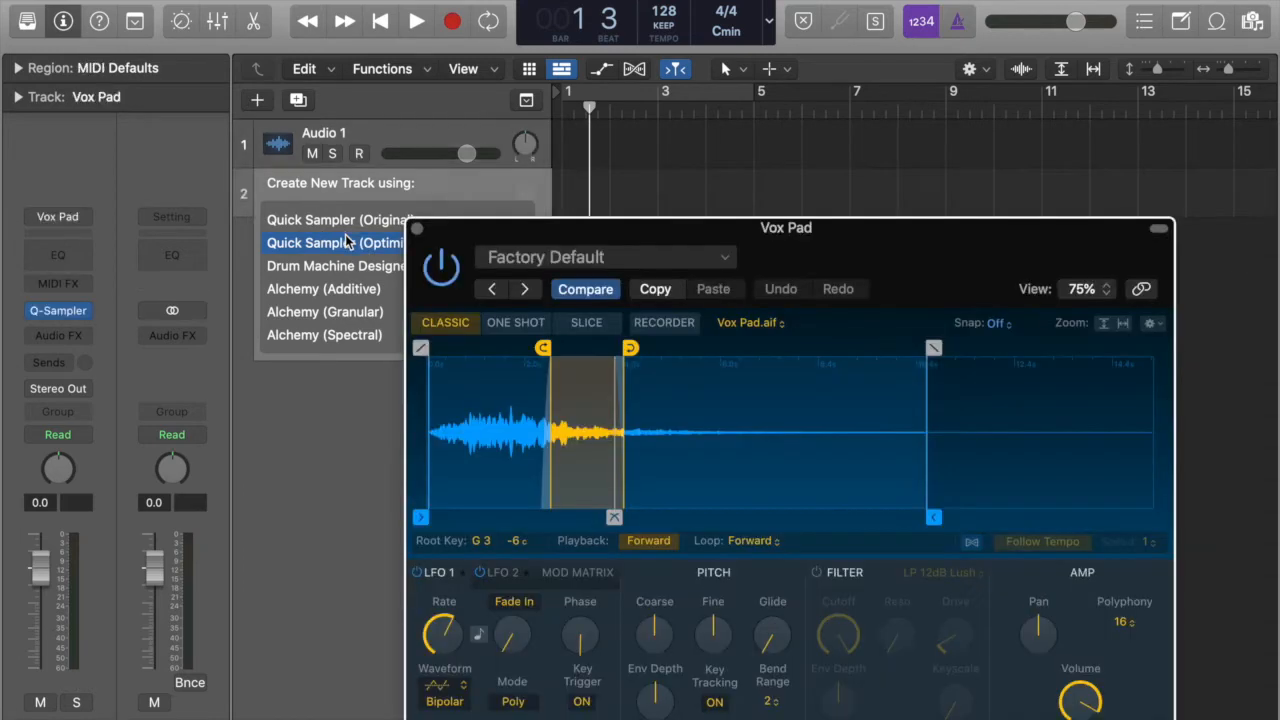
Lengthen the Vox Pad amp envelope's release to about 532 ms and turn on the filter with a lowered cutoff.
{"action": "left_click_drag", "start_coordinate": [790, 250], "coordinate": [703, 93]}
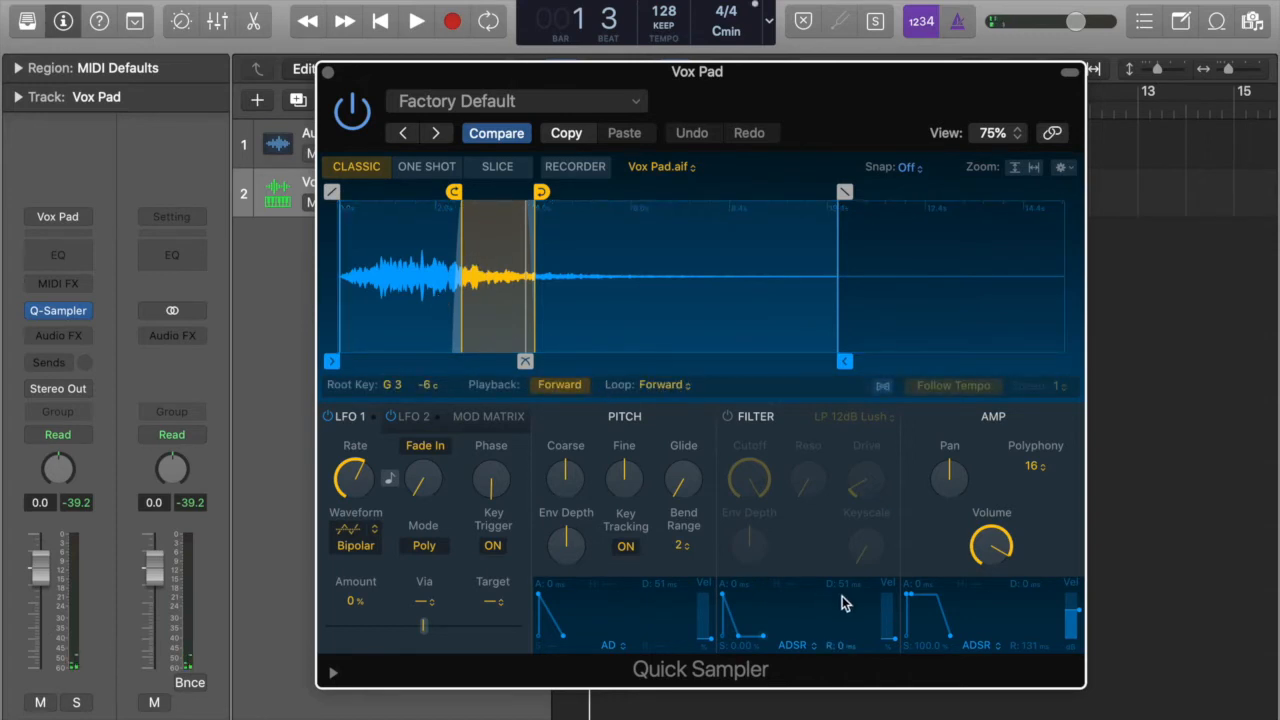
{"action": "left_click_drag", "start_coordinate": [954, 641], "coordinate": [978, 646]}
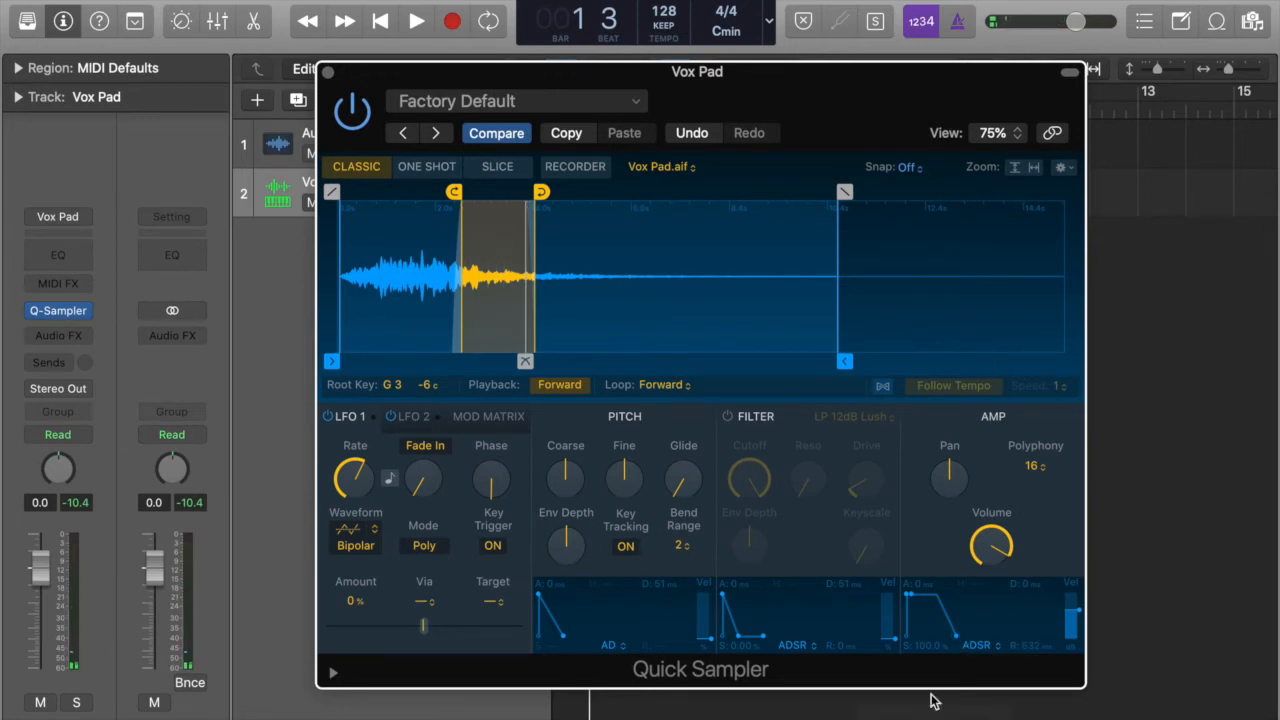
{"action": "left_click", "coordinate": [728, 418]}
{"action": "left_click_drag", "start_coordinate": [748, 476], "coordinate": [737, 528]}
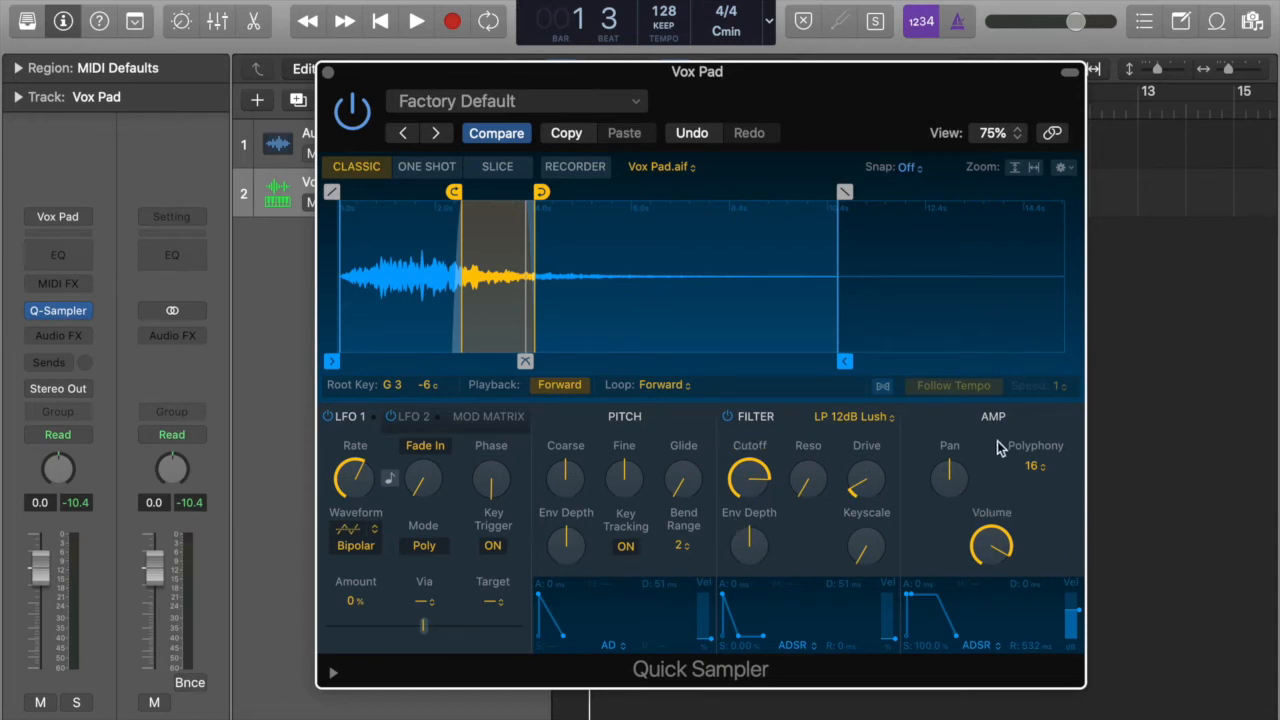
Look at the Vox Pad's modulation matrix and return to the LFO 1 settings.
{"action": "left_click", "coordinate": [480, 417]}
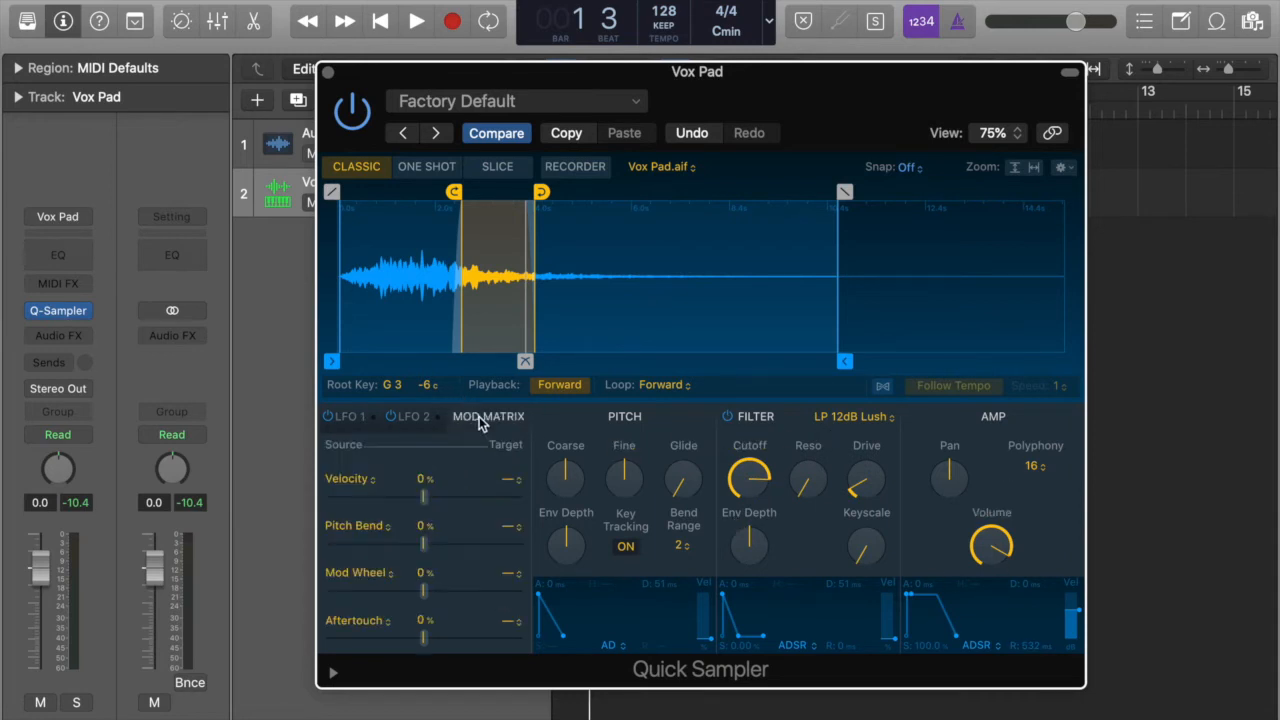
{"action": "left_click", "coordinate": [348, 417]}
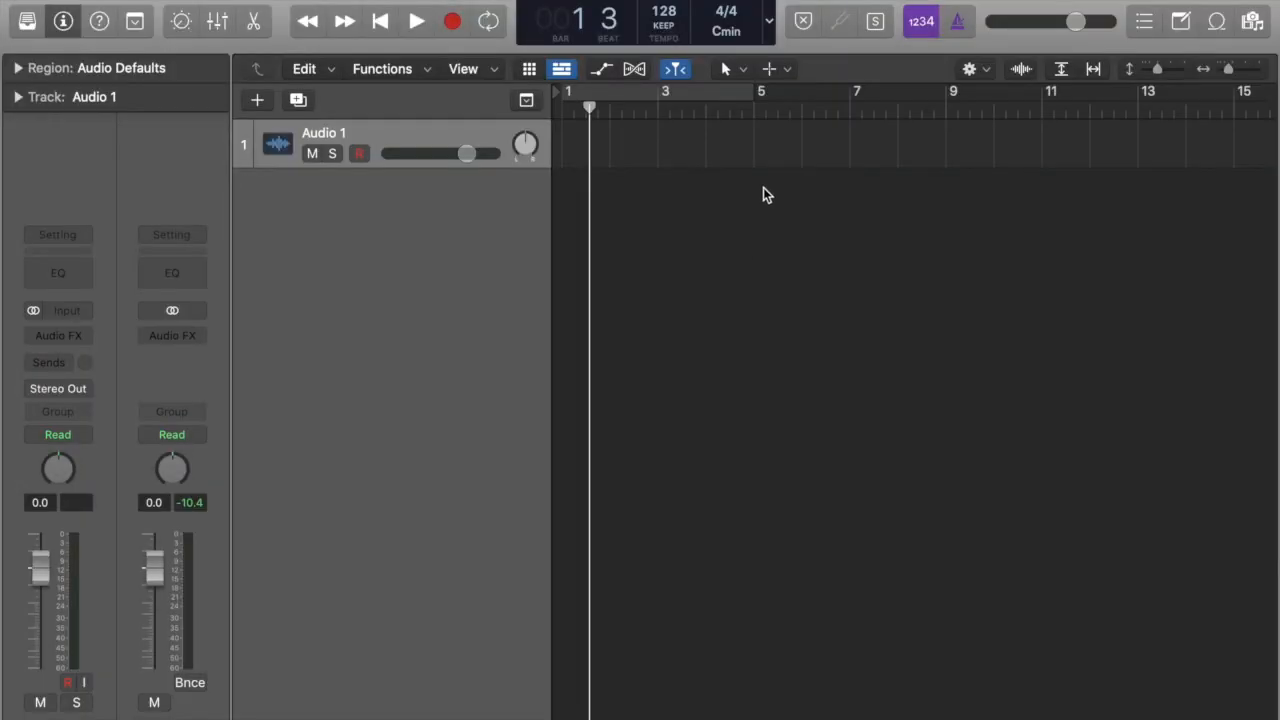
Open the loop browser, replace the Elec Piano filter with All Drums, and limit the loop types to Audio Loops.
{"action": "left_click", "coordinate": [1217, 22]}
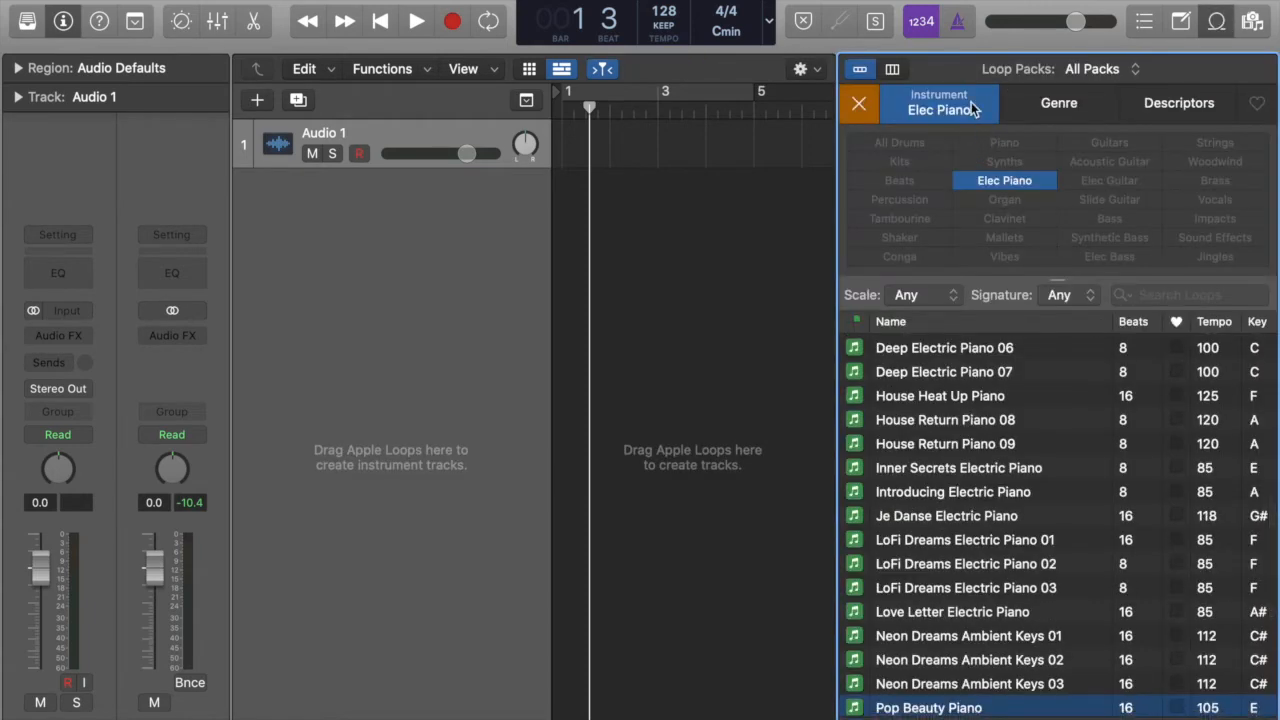
{"action": "left_click", "coordinate": [858, 106]}
{"action": "left_click", "coordinate": [894, 145]}
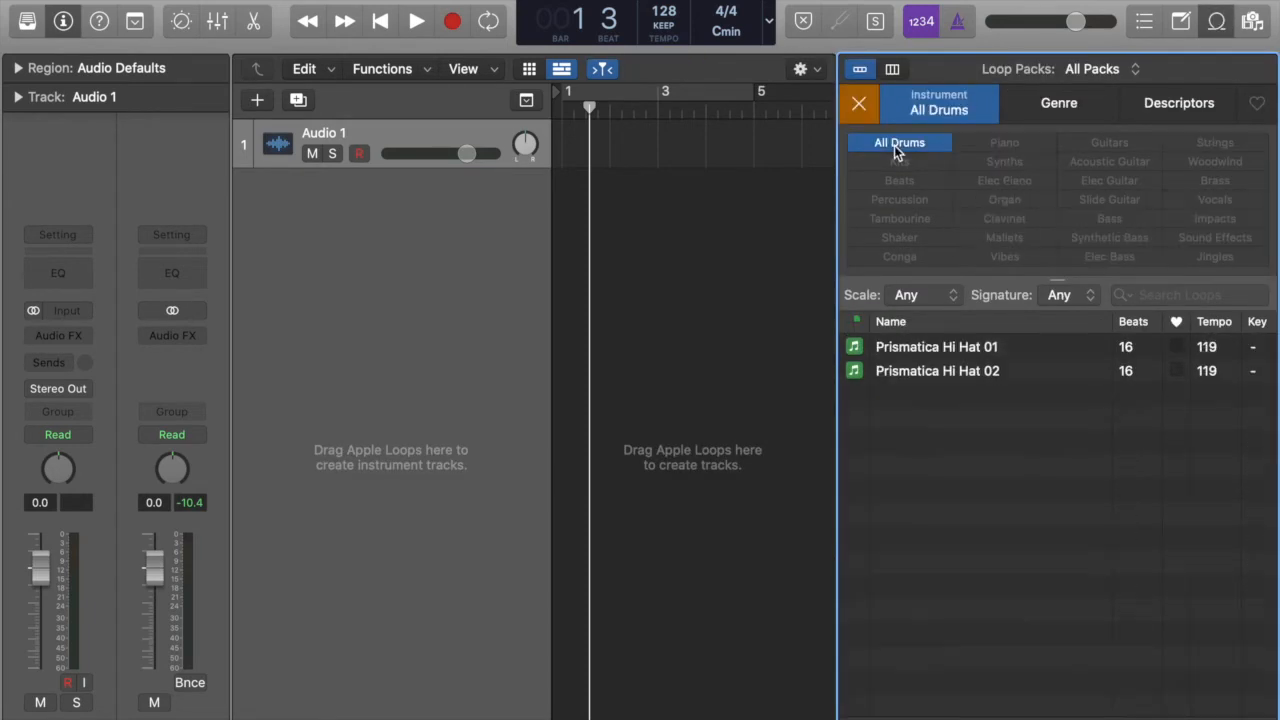
{"action": "left_click", "coordinate": [855, 321]}
{"action": "left_click", "coordinate": [647, 318]}
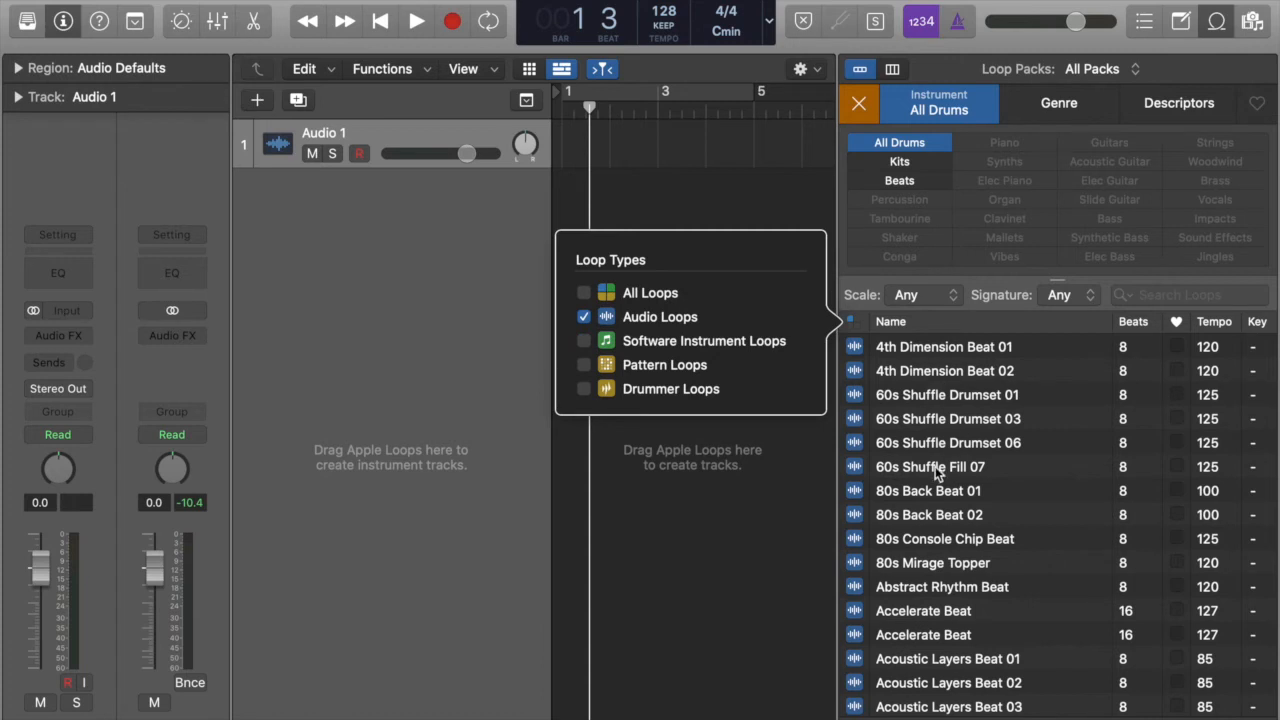
Browse the drum audio loops and preview Alive and Kicking Beat.
{"action": "scroll", "coordinate": [936, 474], "scroll_direction": "down", "scroll_amount": 5}
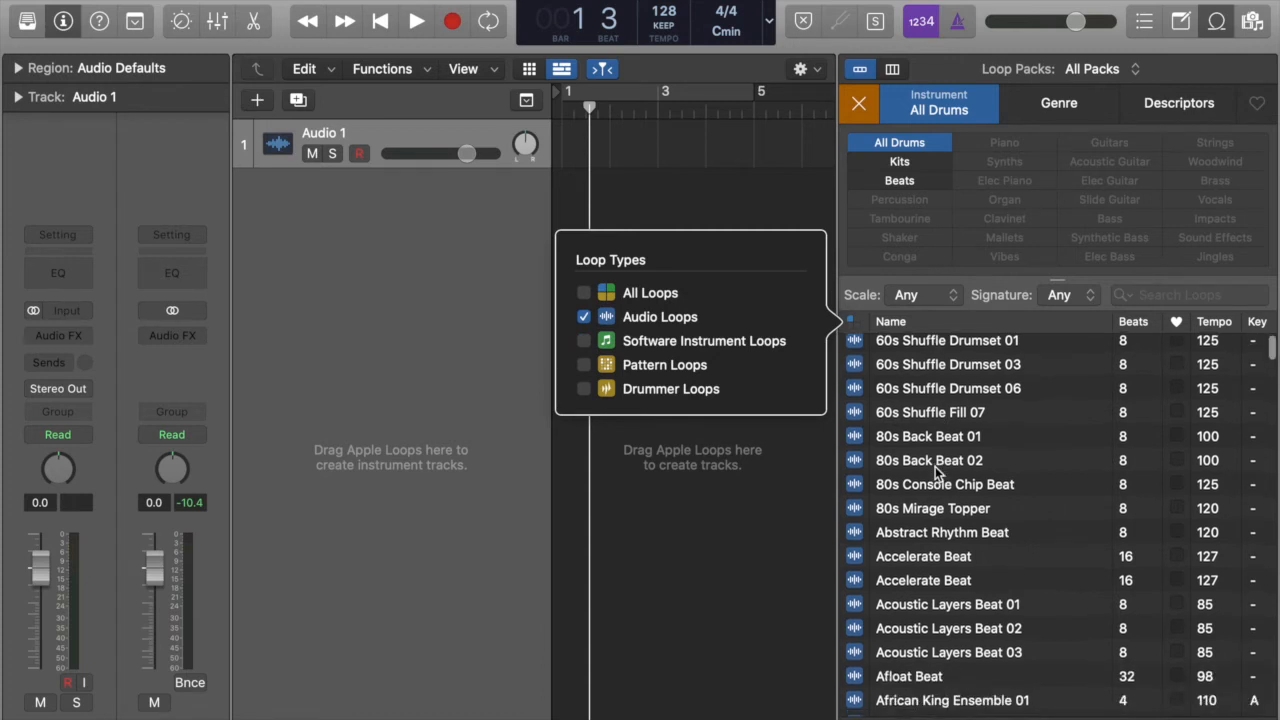
{"action": "scroll", "coordinate": [938, 473], "scroll_direction": "down", "scroll_amount": 4}
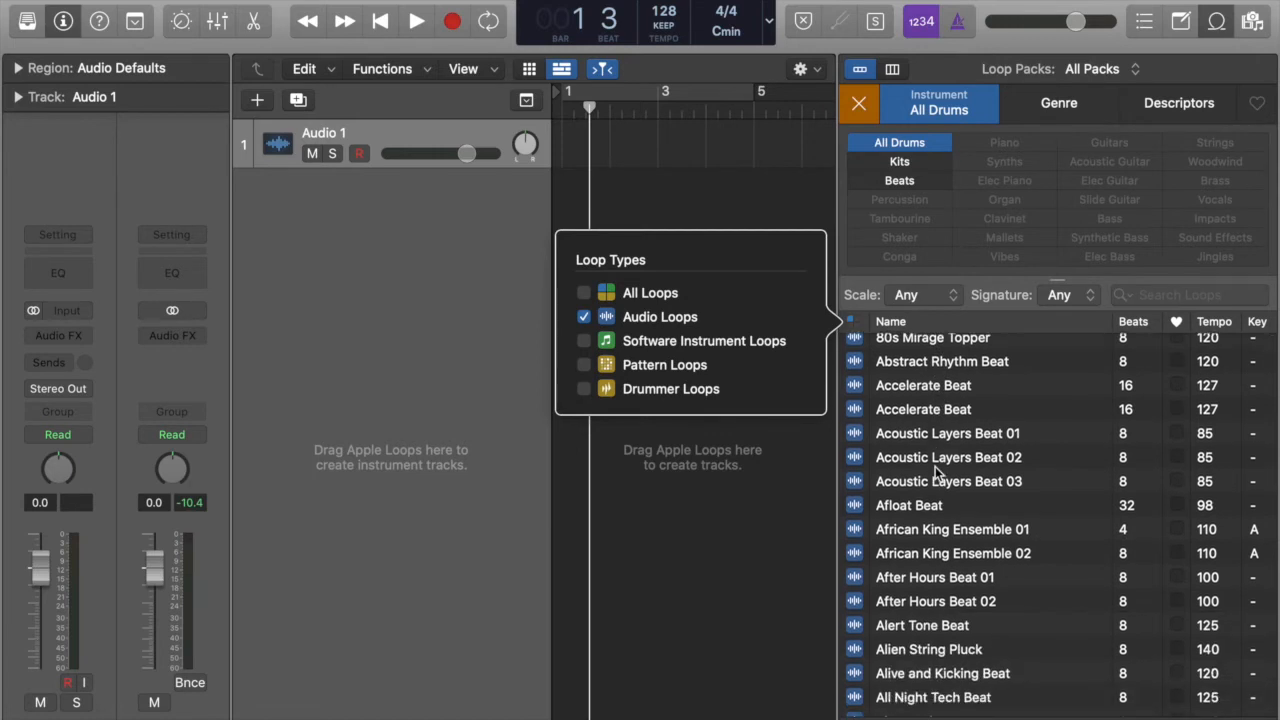
{"action": "scroll", "coordinate": [928, 442], "scroll_direction": "down", "scroll_amount": 1}
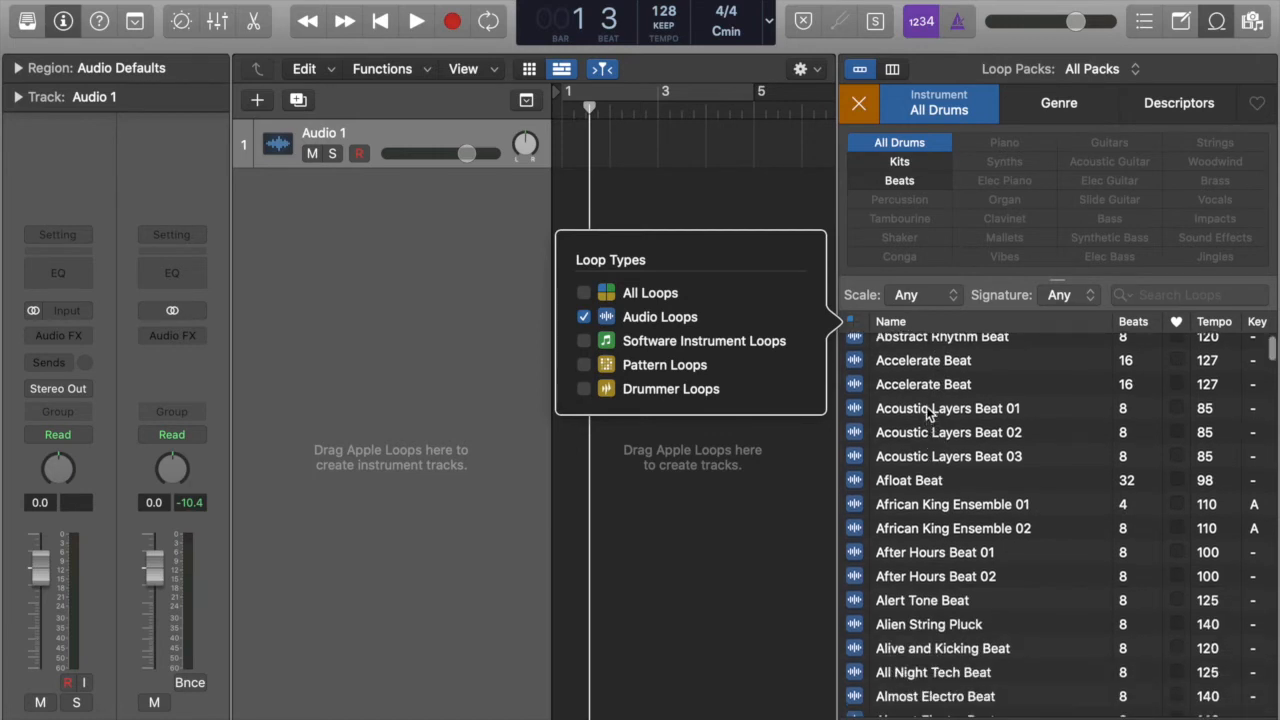
{"action": "scroll", "coordinate": [924, 515], "scroll_direction": "down", "scroll_amount": 4}
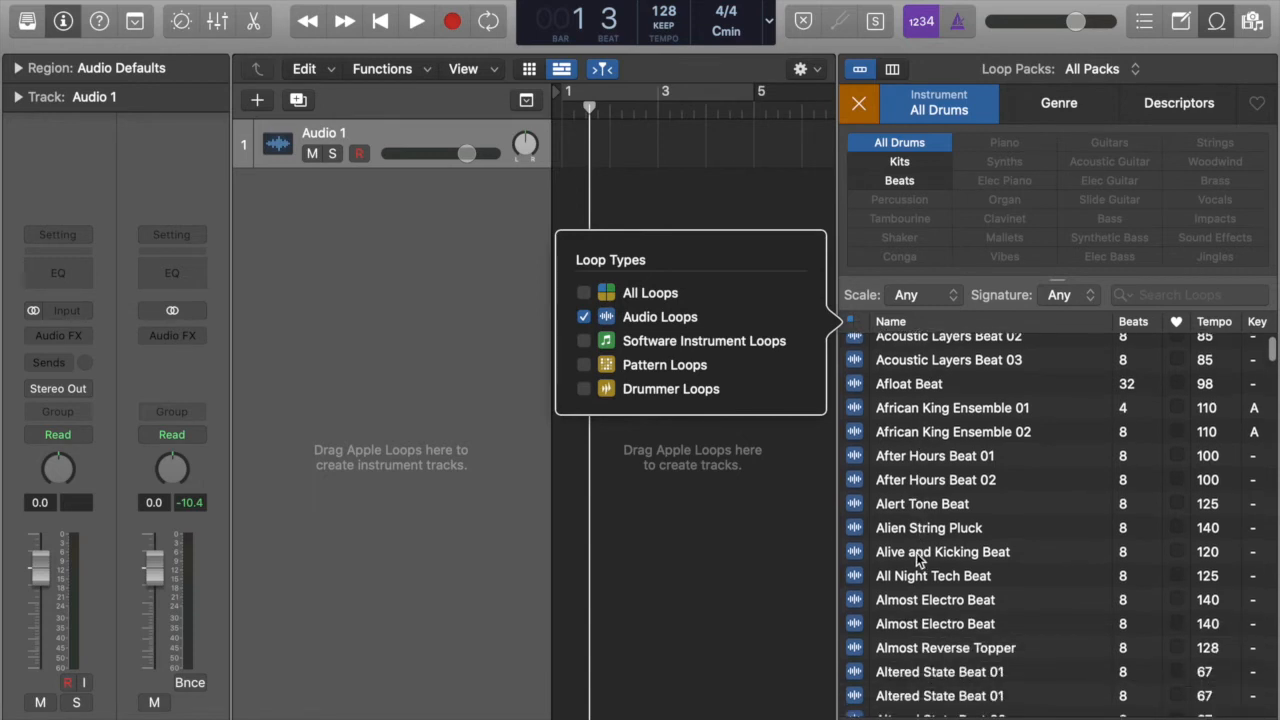
{"action": "key", "text": "Escape"}
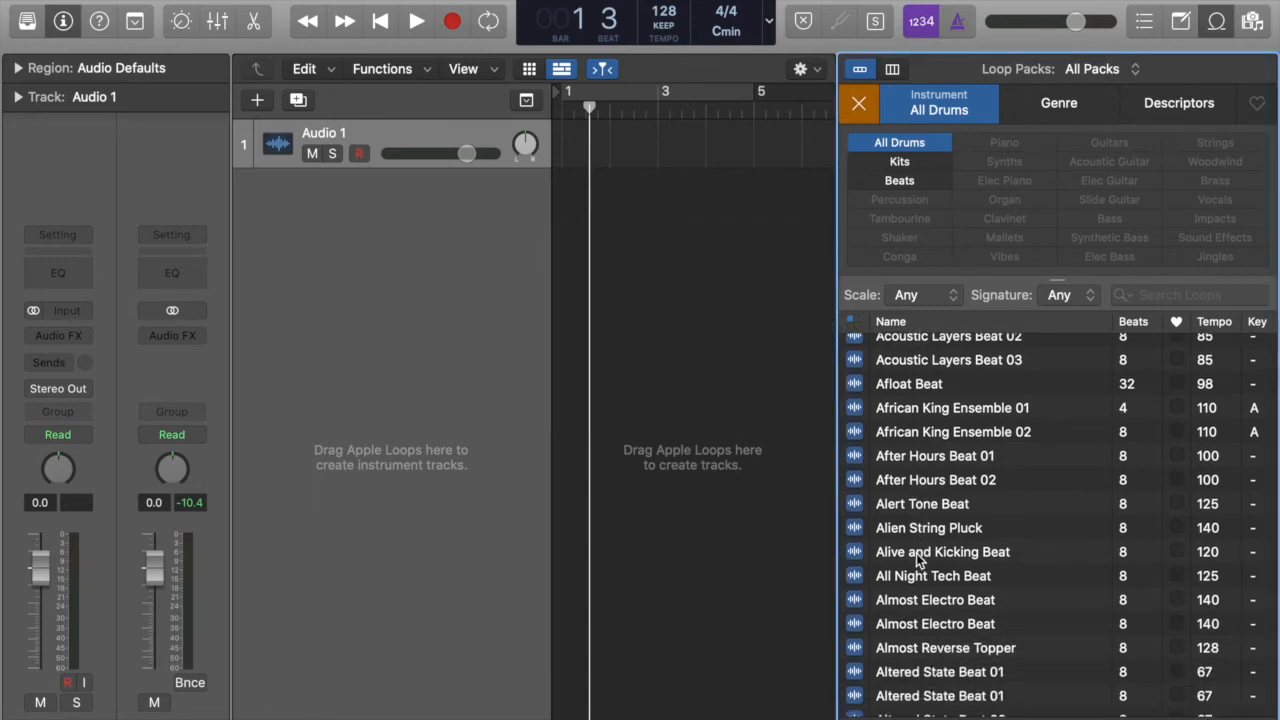
{"action": "scroll", "coordinate": [918, 560], "scroll_direction": "down", "scroll_amount": 1}
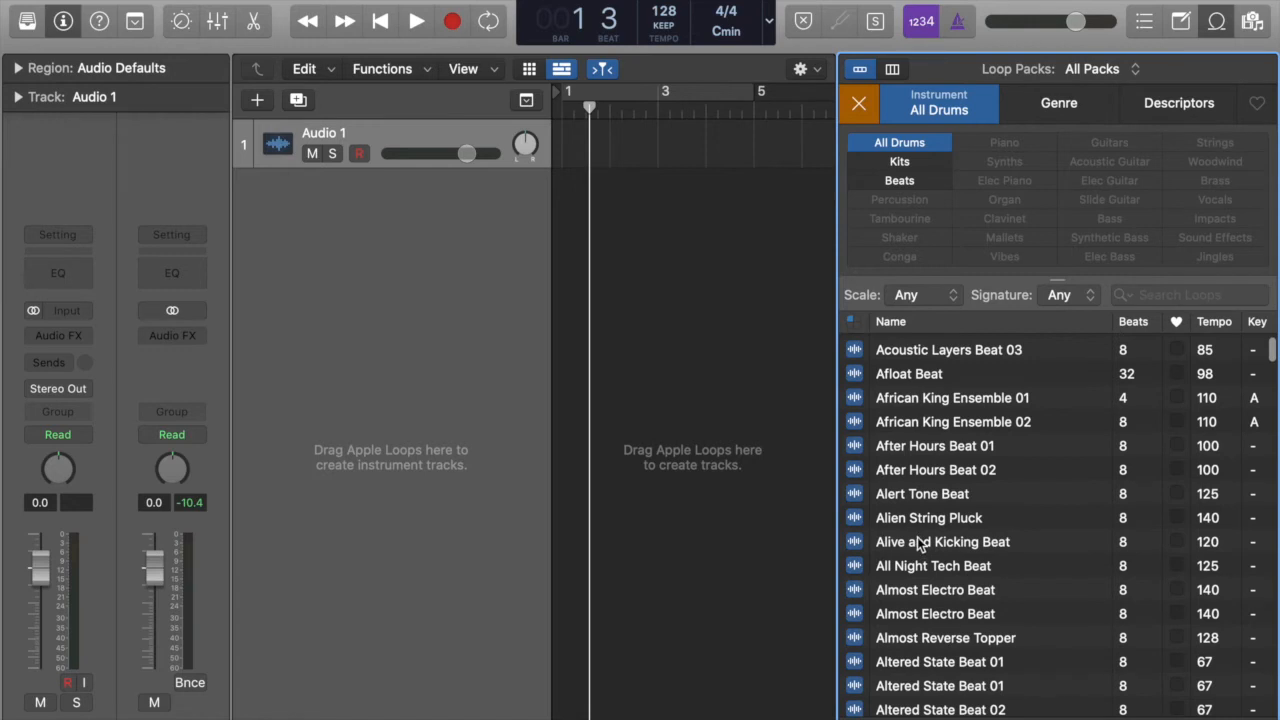
{"action": "left_click", "coordinate": [918, 543]}
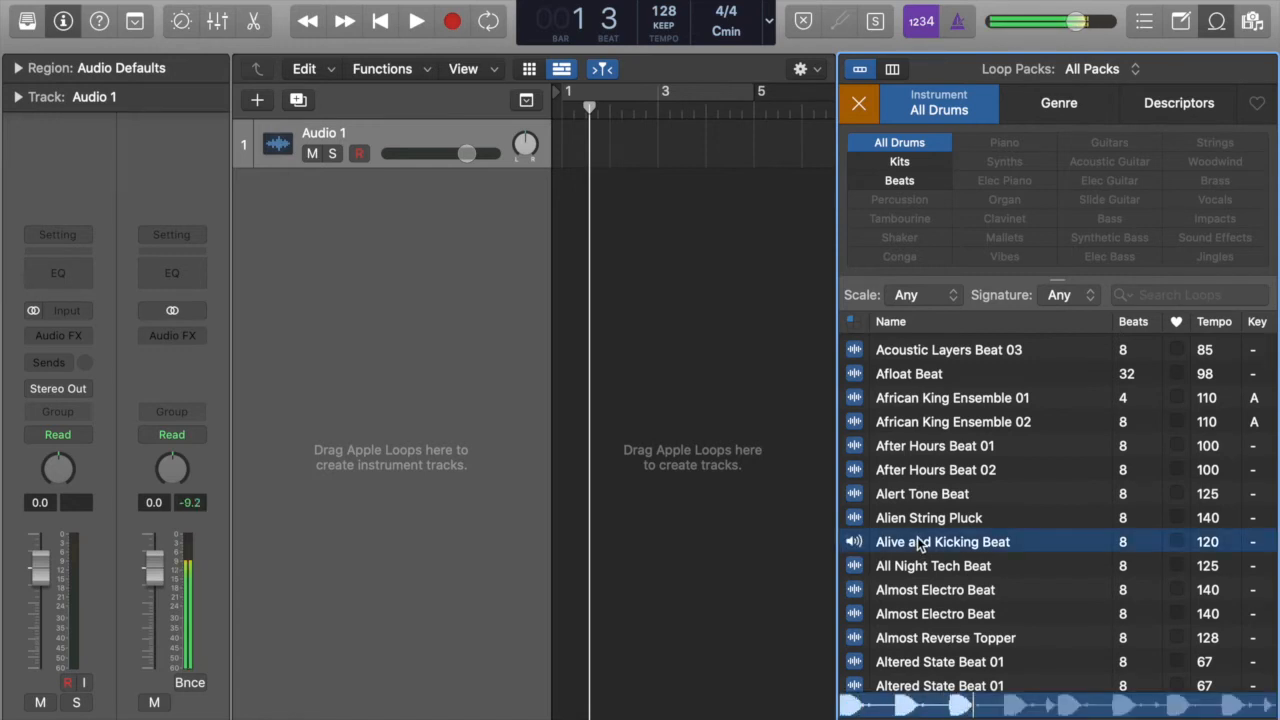
{"action": "left_click", "coordinate": [918, 543]}
Create a Quick Sampler (Optimized) track from the Alive and Kicking Beat loop.
{"action": "left_click_drag", "start_coordinate": [943, 547], "coordinate": [471, 205]}
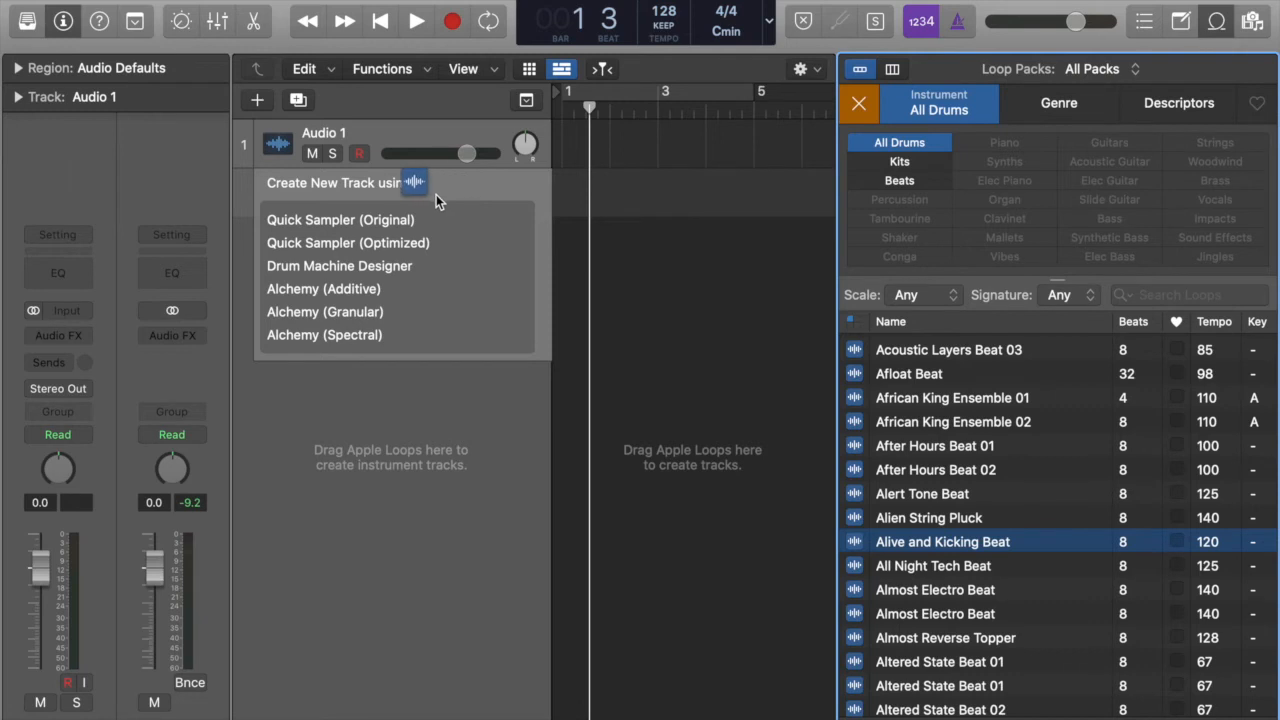
{"action": "left_click_drag", "start_coordinate": [436, 194], "coordinate": [395, 246]}
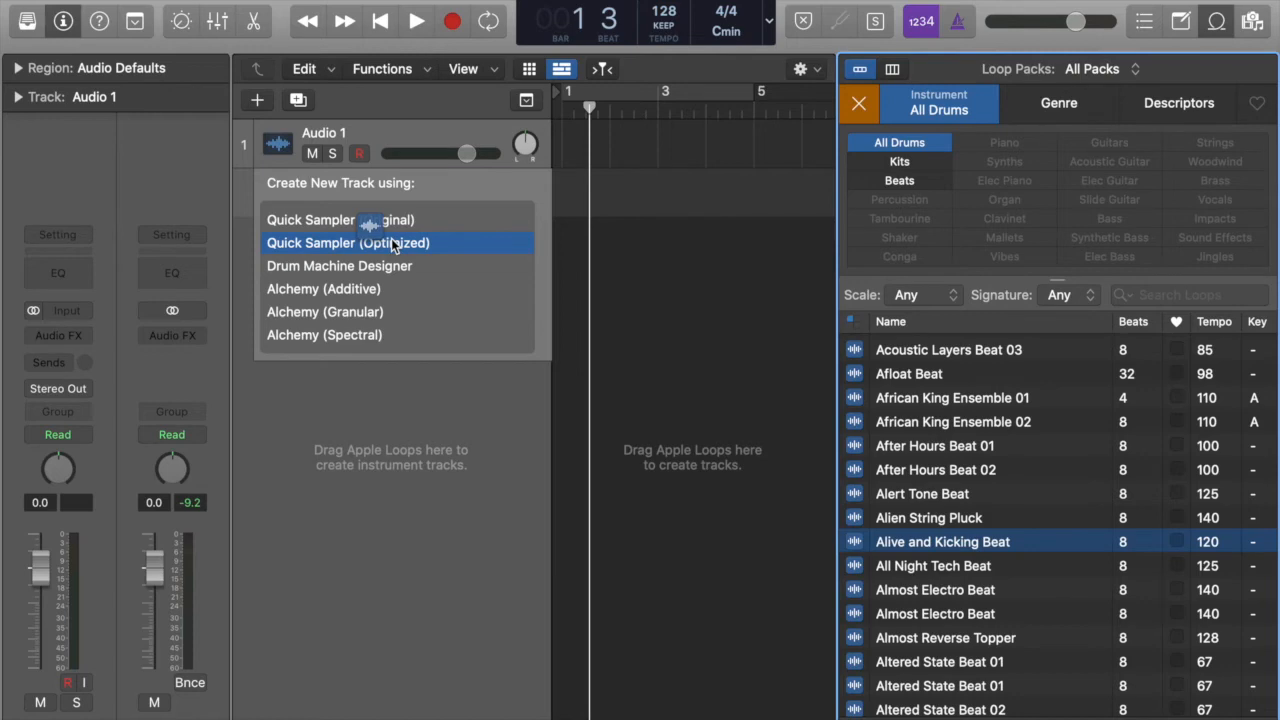
{"action": "left_click_drag", "start_coordinate": [395, 246], "coordinate": [395, 246]}
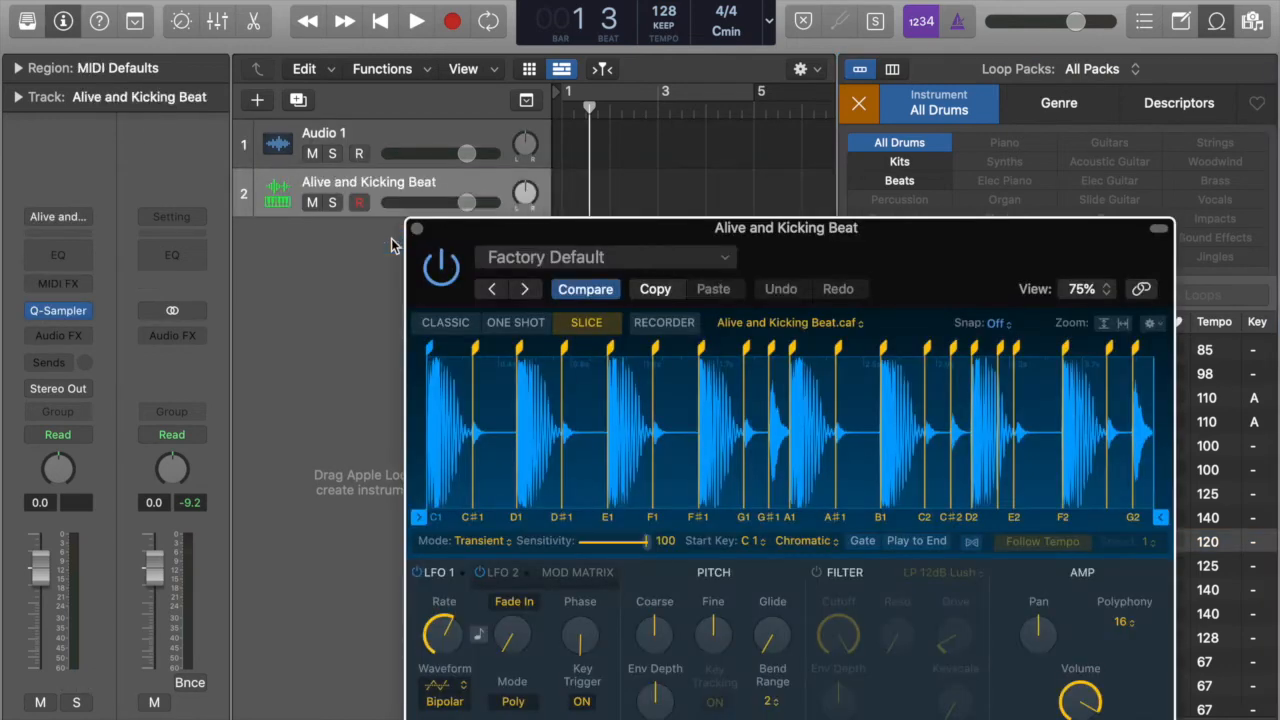
Delete the slice marker mapped to F1 in the Alive and Kicking Beat waveform.
{"action": "left_click_drag", "start_coordinate": [677, 234], "coordinate": [591, 87]}
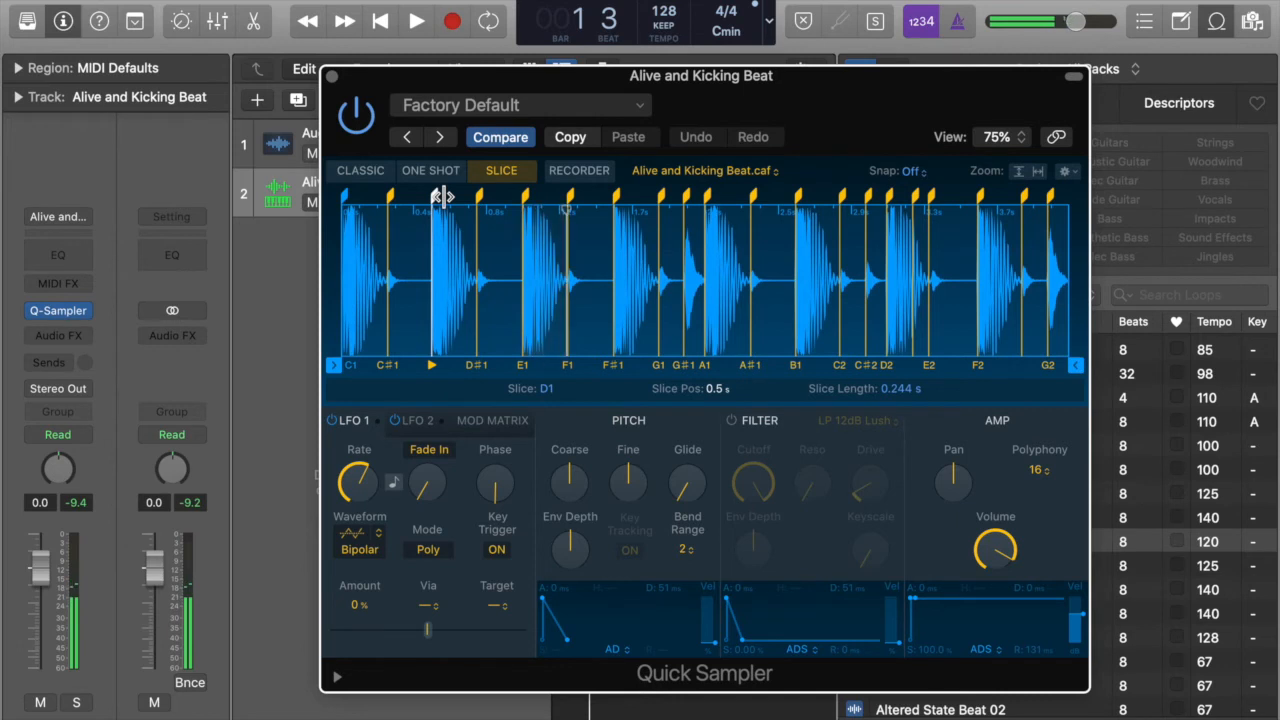
{"action": "double_click", "coordinate": [572, 200]}
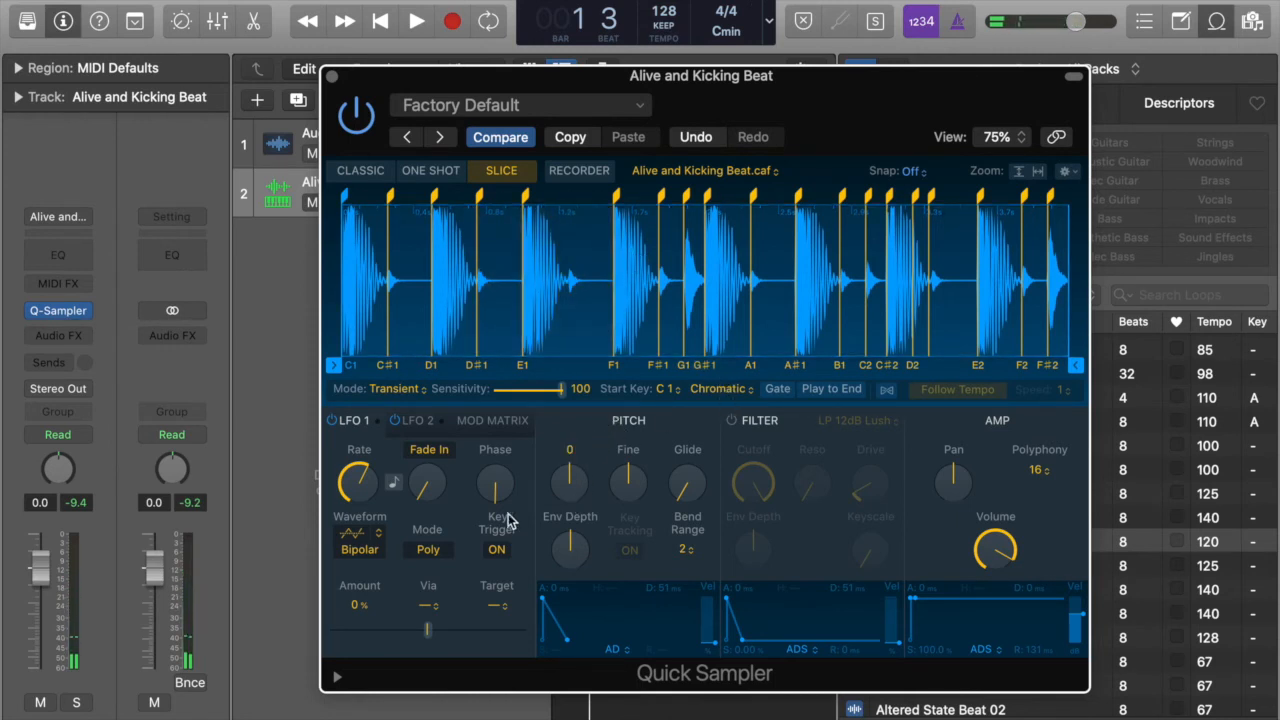
{"action": "mouse_move", "coordinate": [987, 560]}
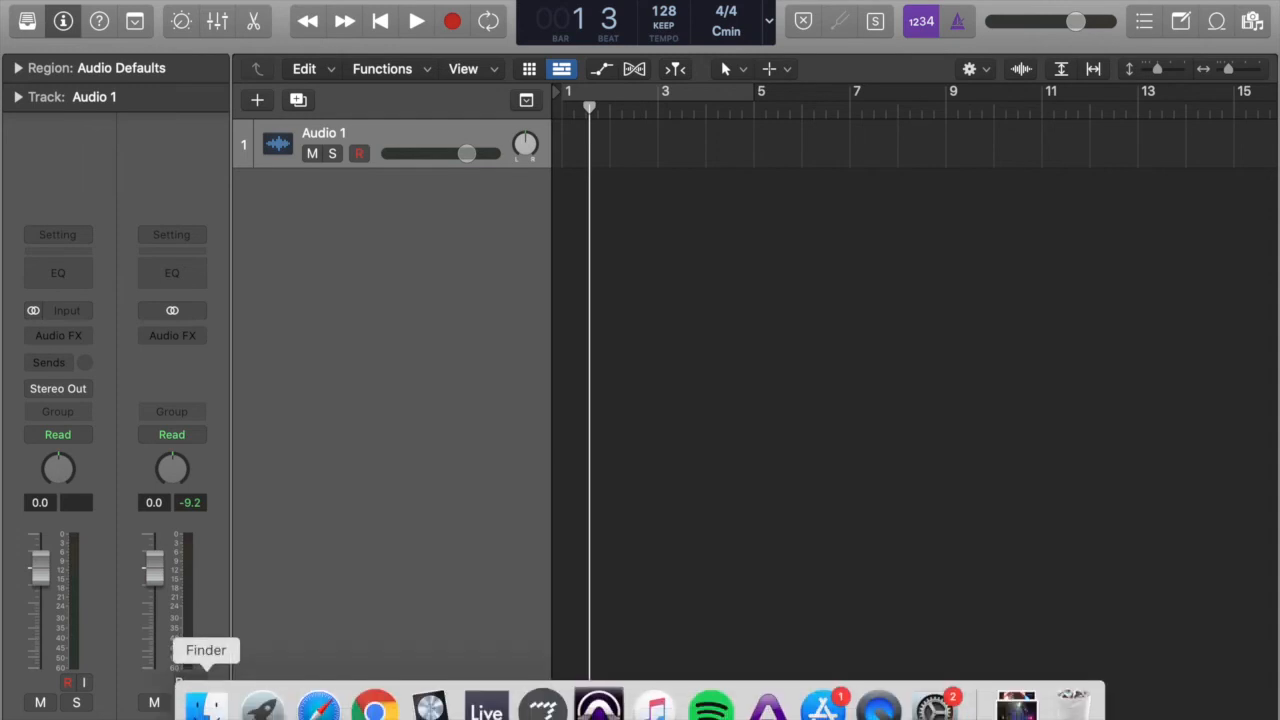
Create a Sampler (Optimized Map) track from EPI-C1.wav through EPI-C4.wav in Finder's E Piano folder.
{"action": "left_click", "coordinate": [206, 700]}
{"action": "left_click", "coordinate": [557, 259]}
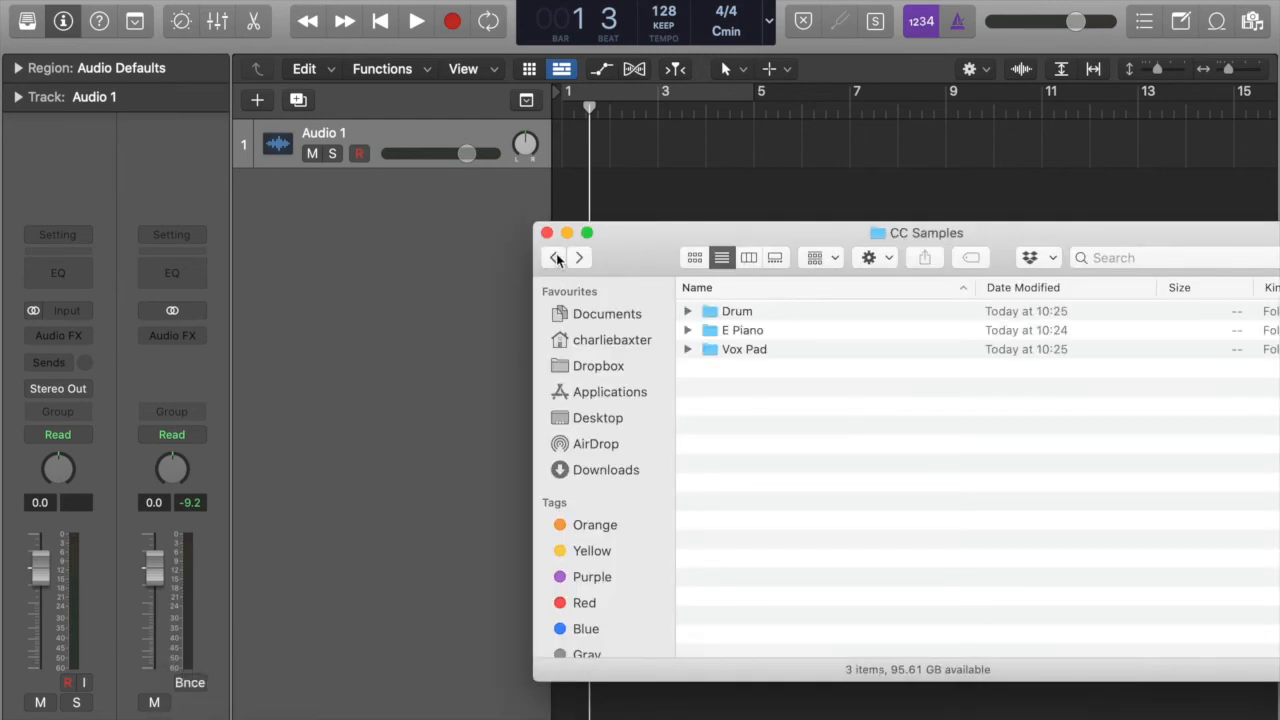
{"action": "double_click", "coordinate": [745, 330]}
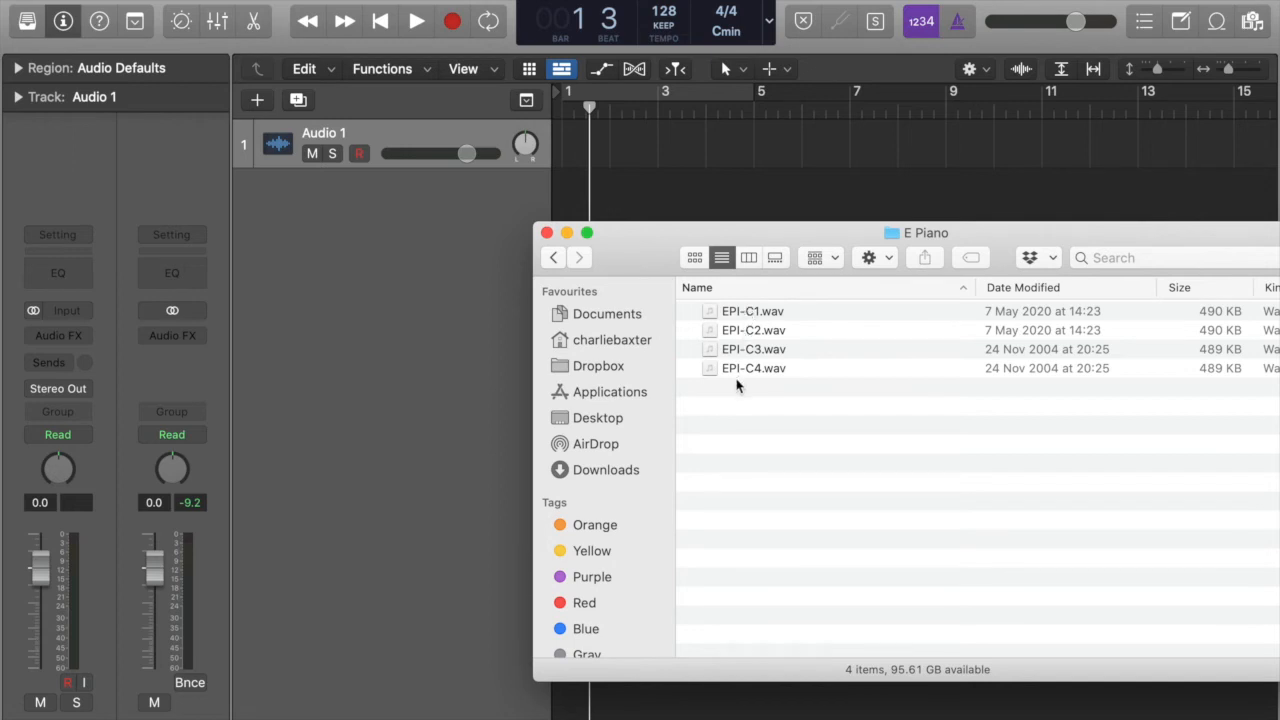
{"action": "left_click_drag", "start_coordinate": [735, 397], "coordinate": [352, 310]}
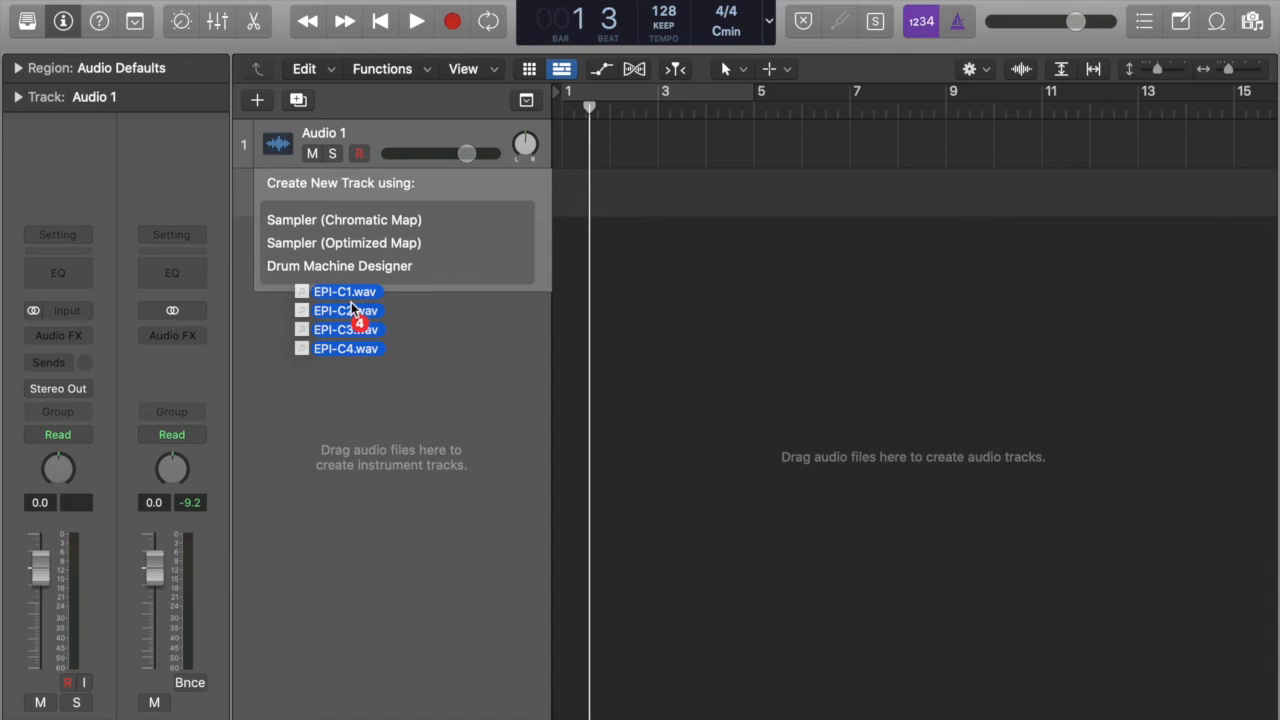
{"action": "left_click_drag", "start_coordinate": [352, 310], "coordinate": [335, 349]}
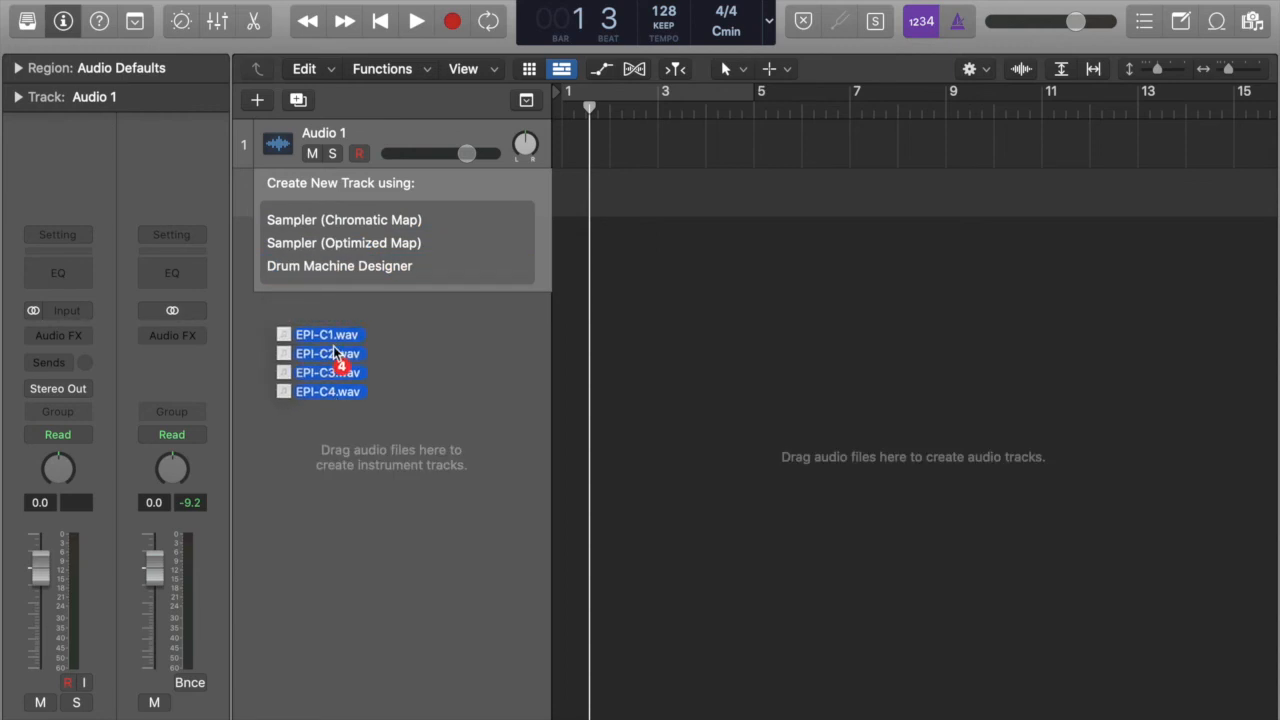
{"action": "left_click_drag", "start_coordinate": [335, 349], "coordinate": [335, 250]}
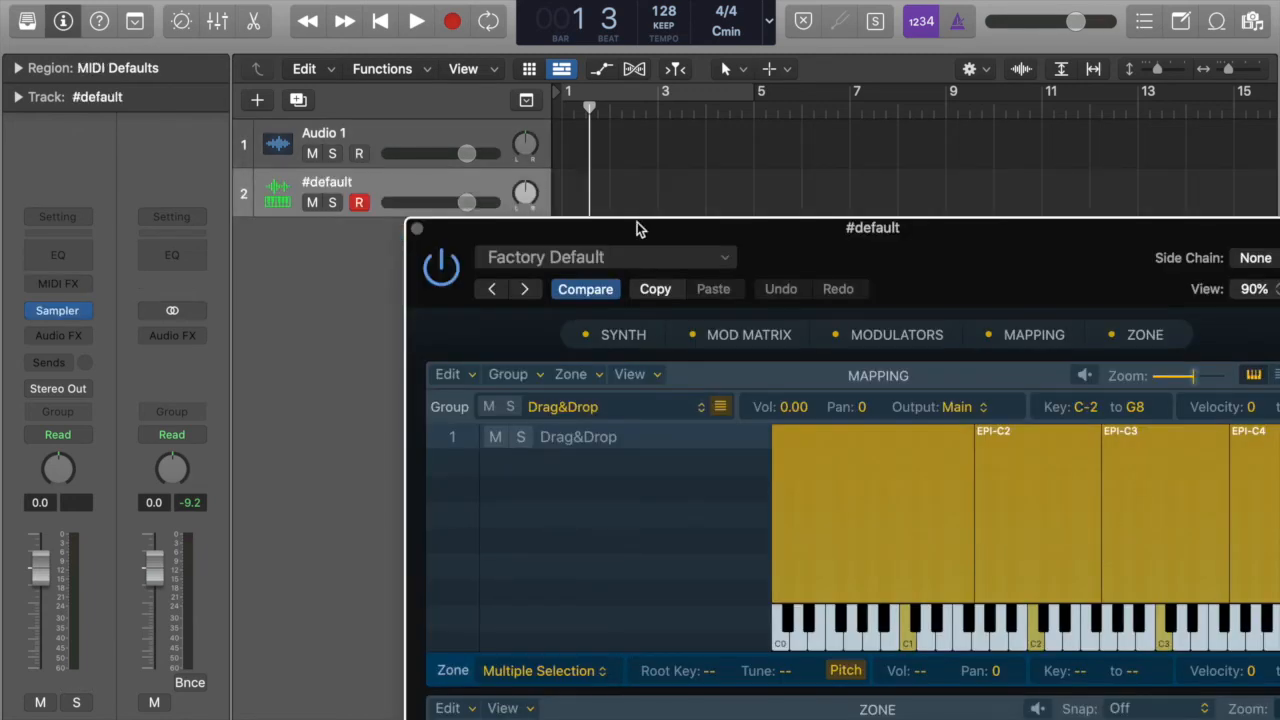
Turn on Filter 1 in the electric piano Sampler's Synth settings and lower its cutoff to about 52.6%.
{"action": "left_click_drag", "start_coordinate": [637, 226], "coordinate": [431, 0]}
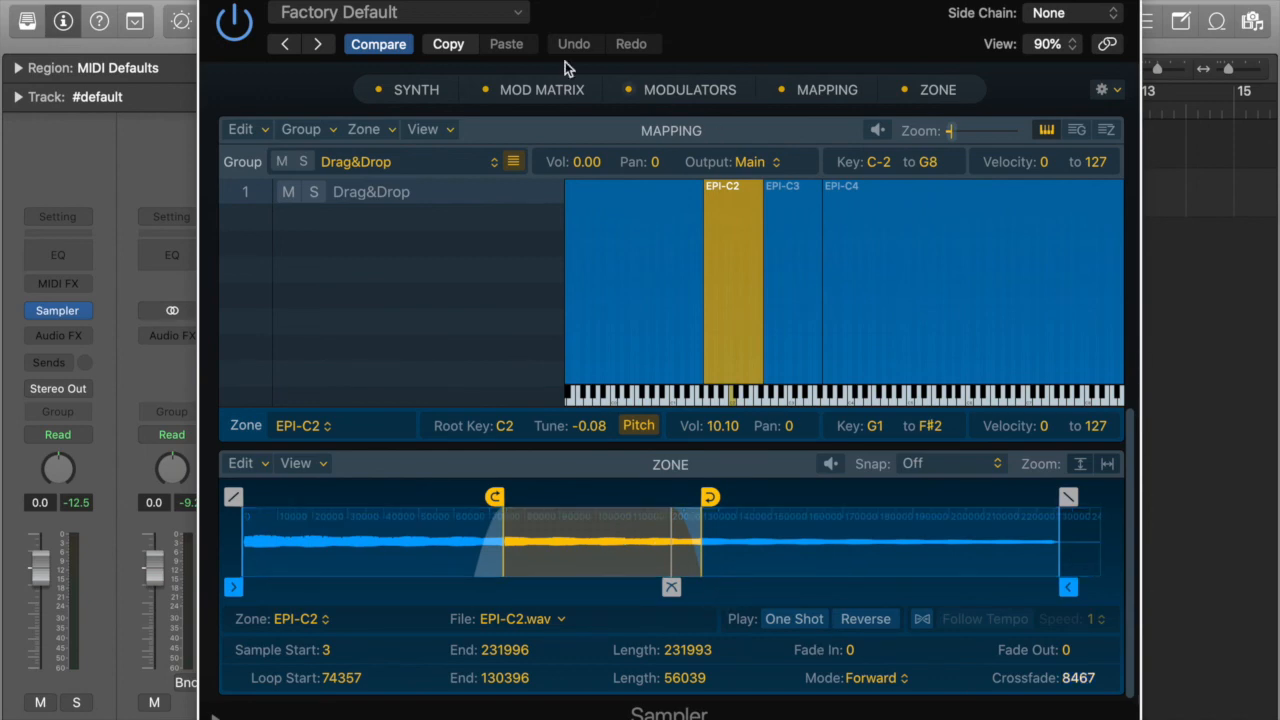
{"action": "left_click", "coordinate": [416, 89]}
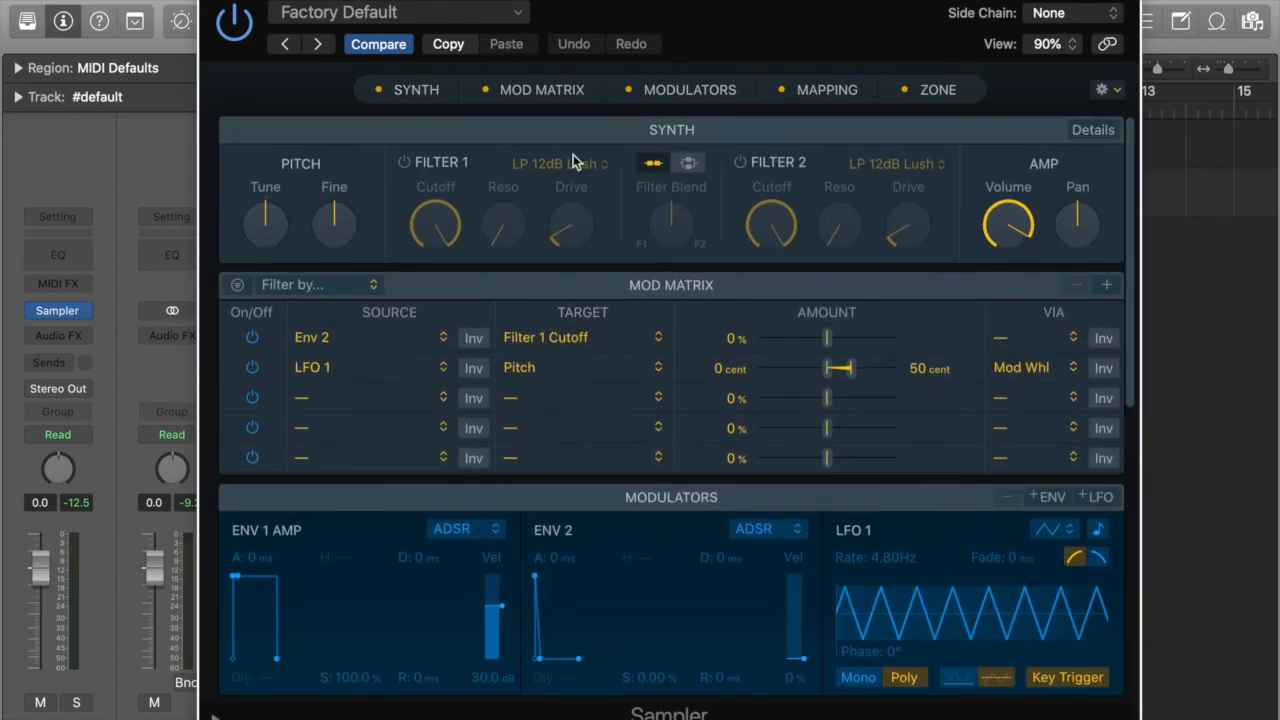
{"action": "left_click", "coordinate": [404, 163]}
{"action": "left_click_drag", "start_coordinate": [432, 224], "coordinate": [400, 367]}
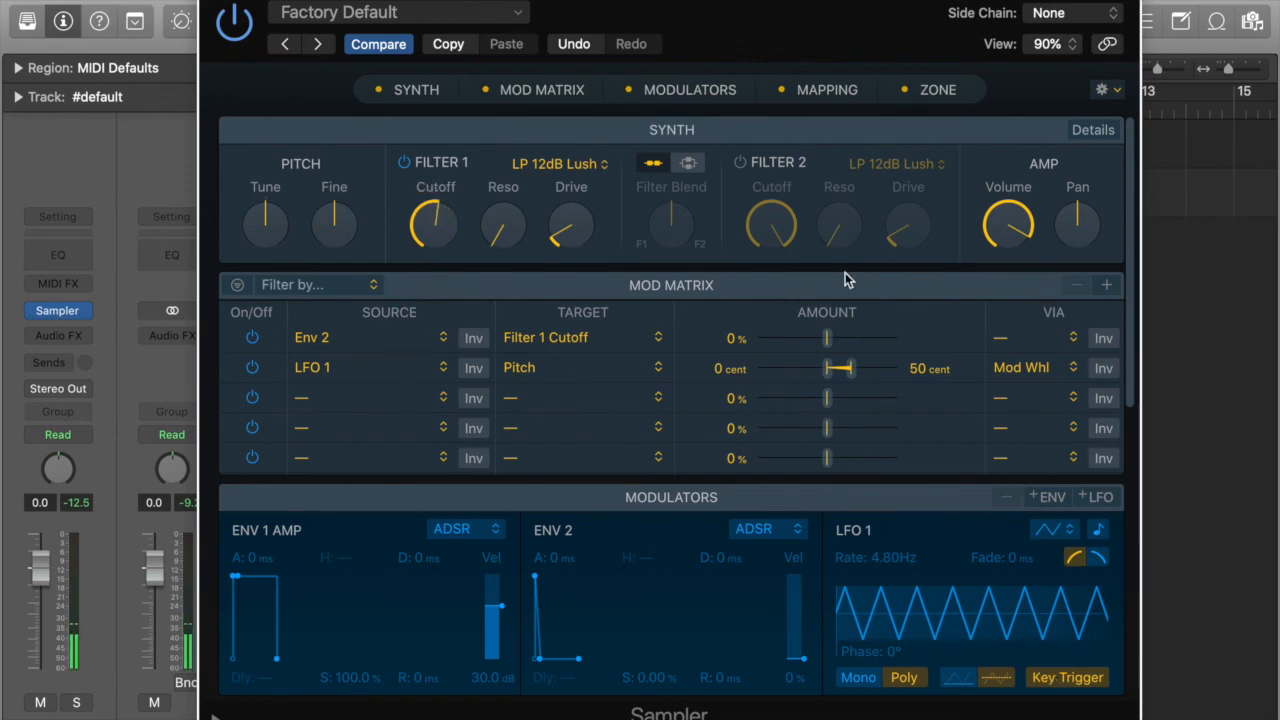
Lengthen the release of the Sampler's Env 1 Amp to about 4497 ms.
{"action": "scroll", "coordinate": [966, 303], "scroll_direction": "down", "scroll_amount": 6}
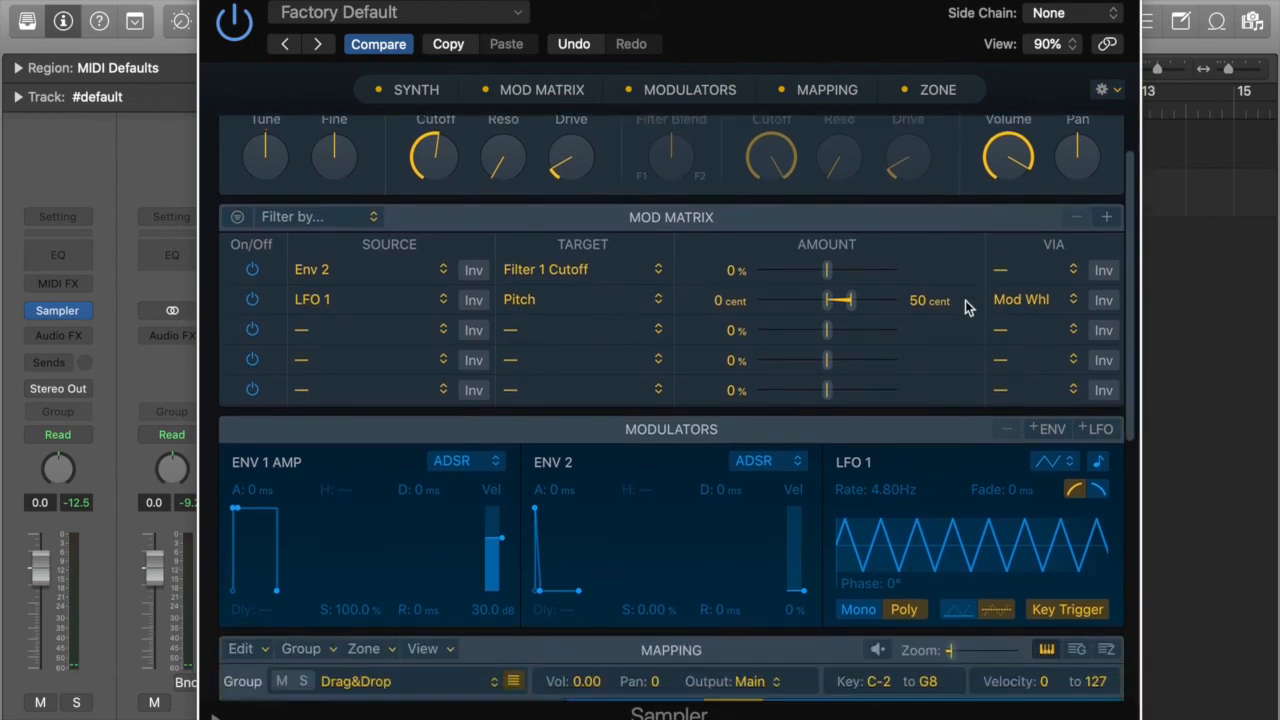
{"action": "scroll", "coordinate": [925, 362], "scroll_direction": "down", "scroll_amount": 2}
{"action": "scroll", "coordinate": [762, 330], "scroll_direction": "up", "scroll_amount": 5}
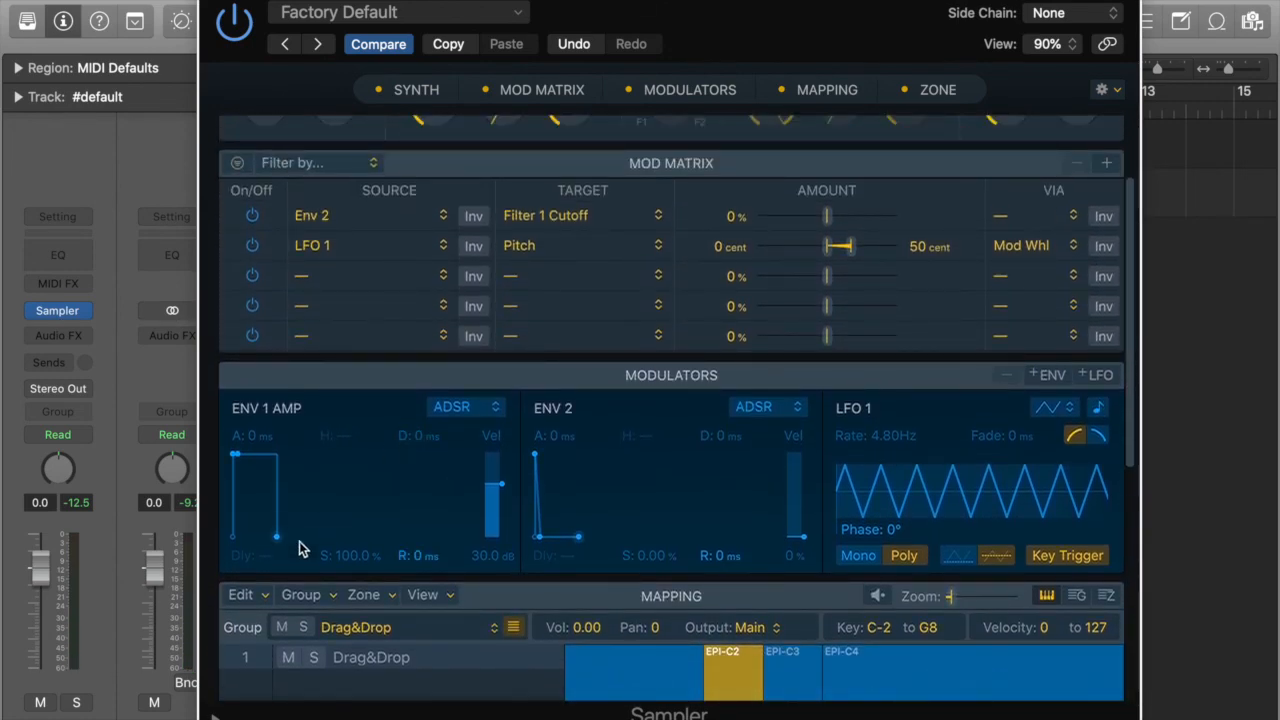
{"action": "left_click_drag", "start_coordinate": [277, 537], "coordinate": [333, 537]}
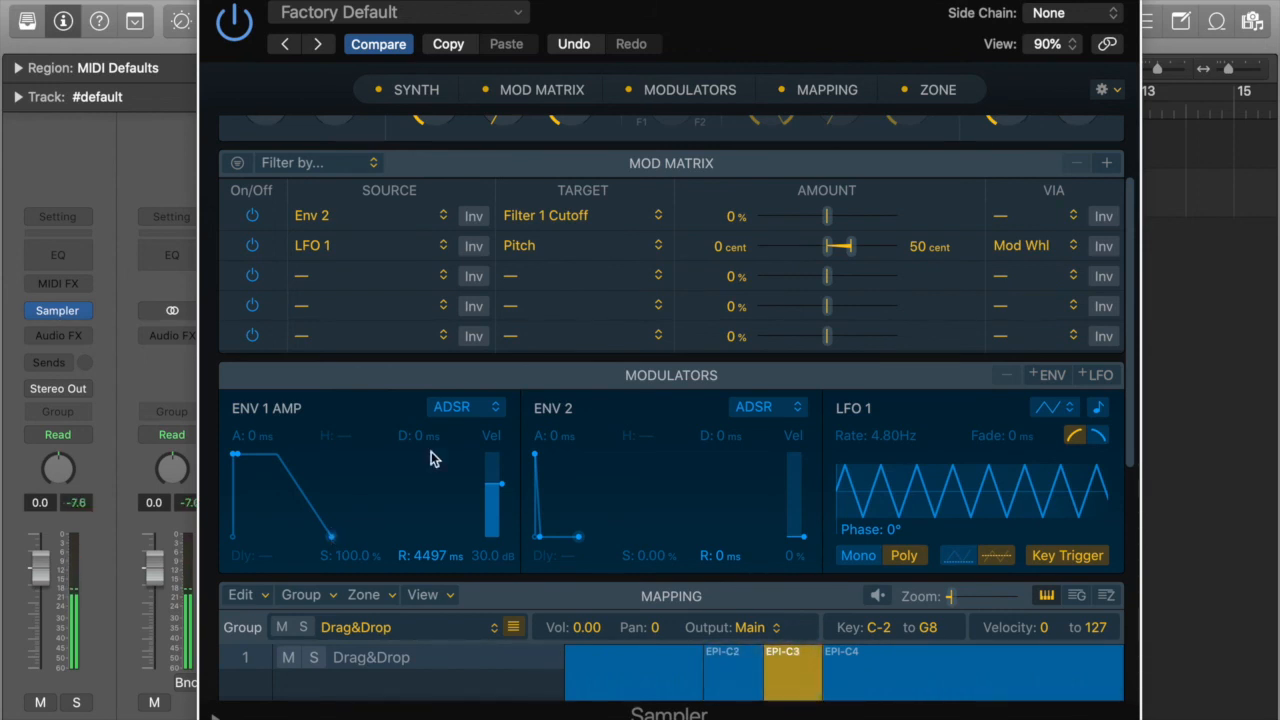
{"action": "scroll", "coordinate": [432, 457], "scroll_direction": "up", "scroll_amount": 3}
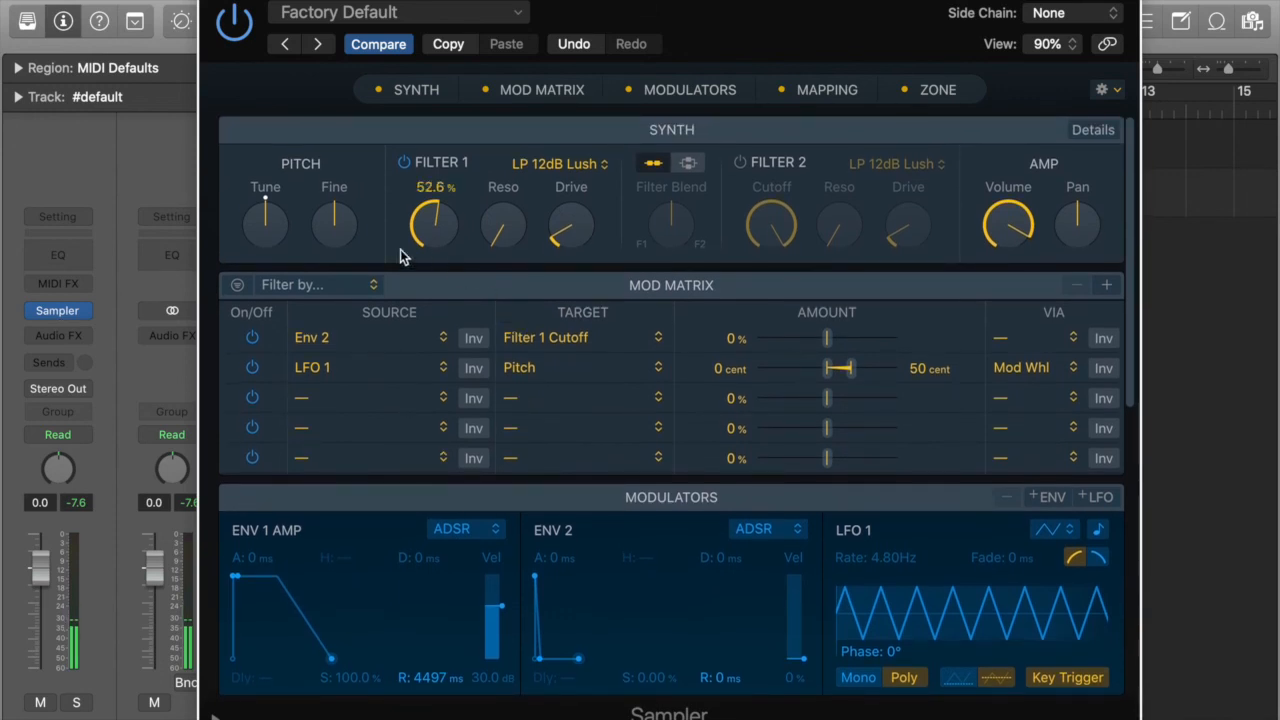
Close and reopen the electric piano track's Sampler window, and look at the options for saving its settings.
{"action": "left_click", "coordinate": [212, 3]}
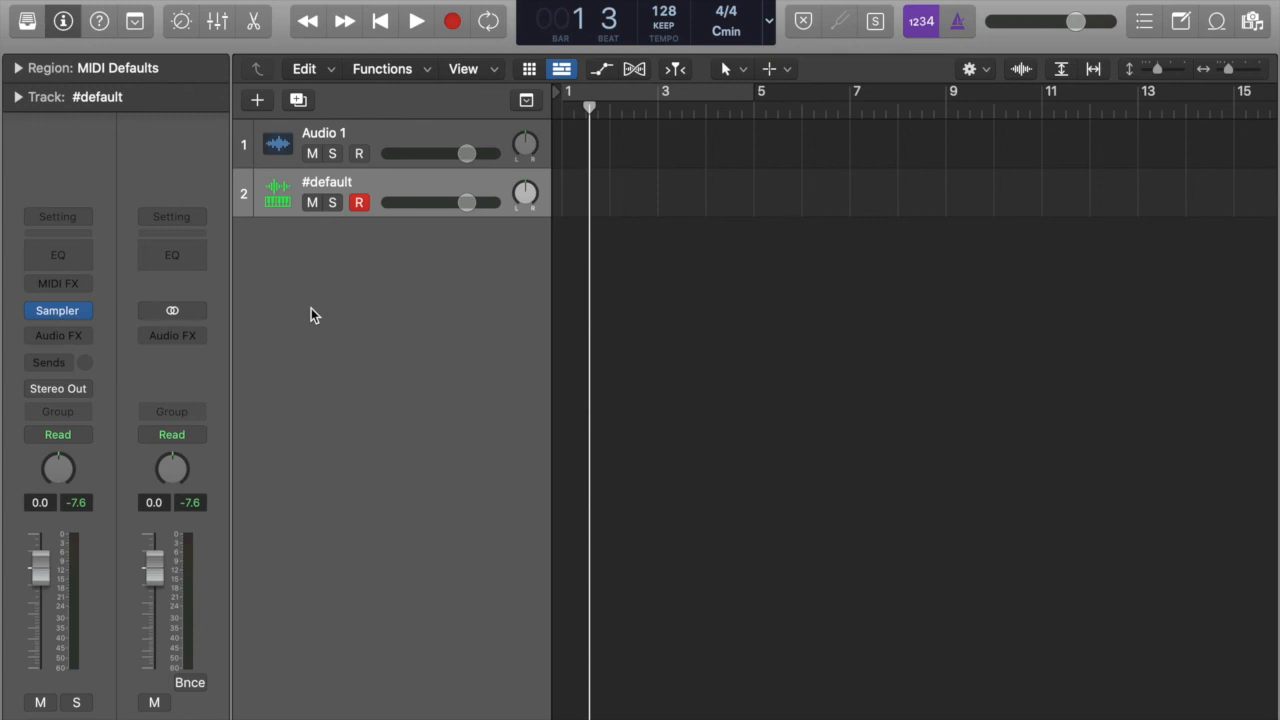
{"action": "mouse_move", "coordinate": [57, 314]}
{"action": "left_click", "coordinate": [62, 312]}
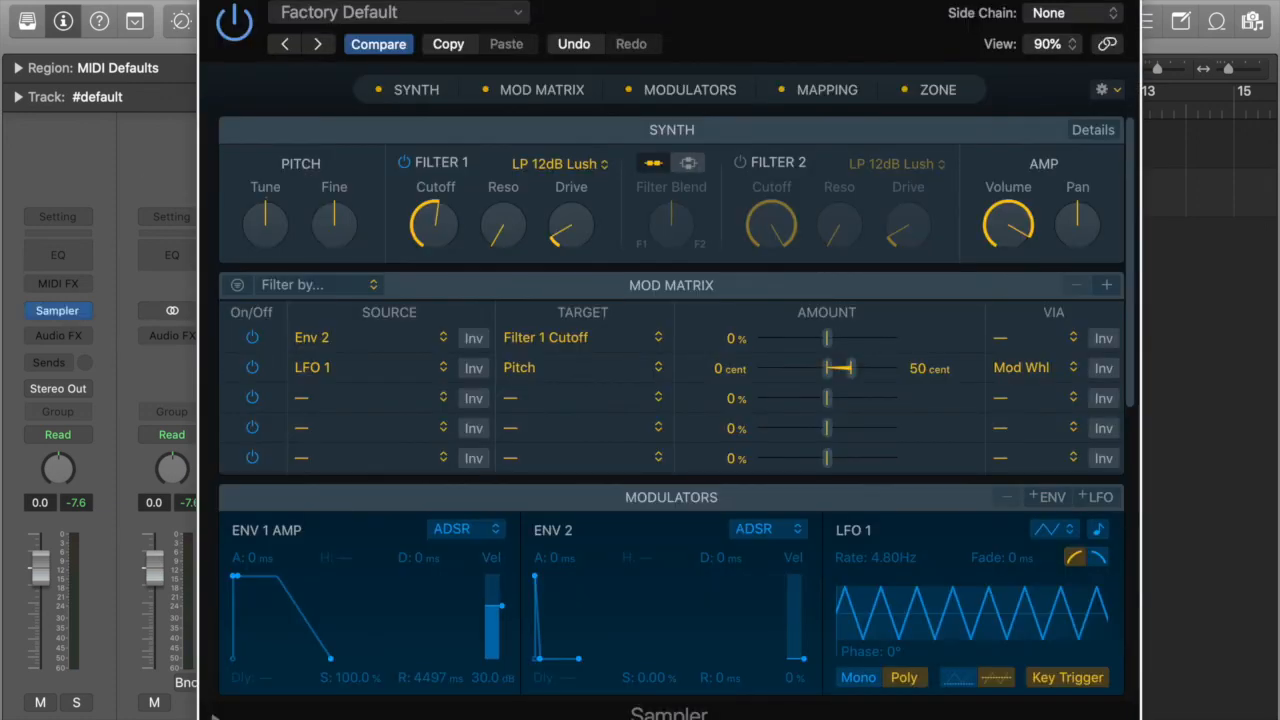
{"action": "left_click", "coordinate": [340, 12]}
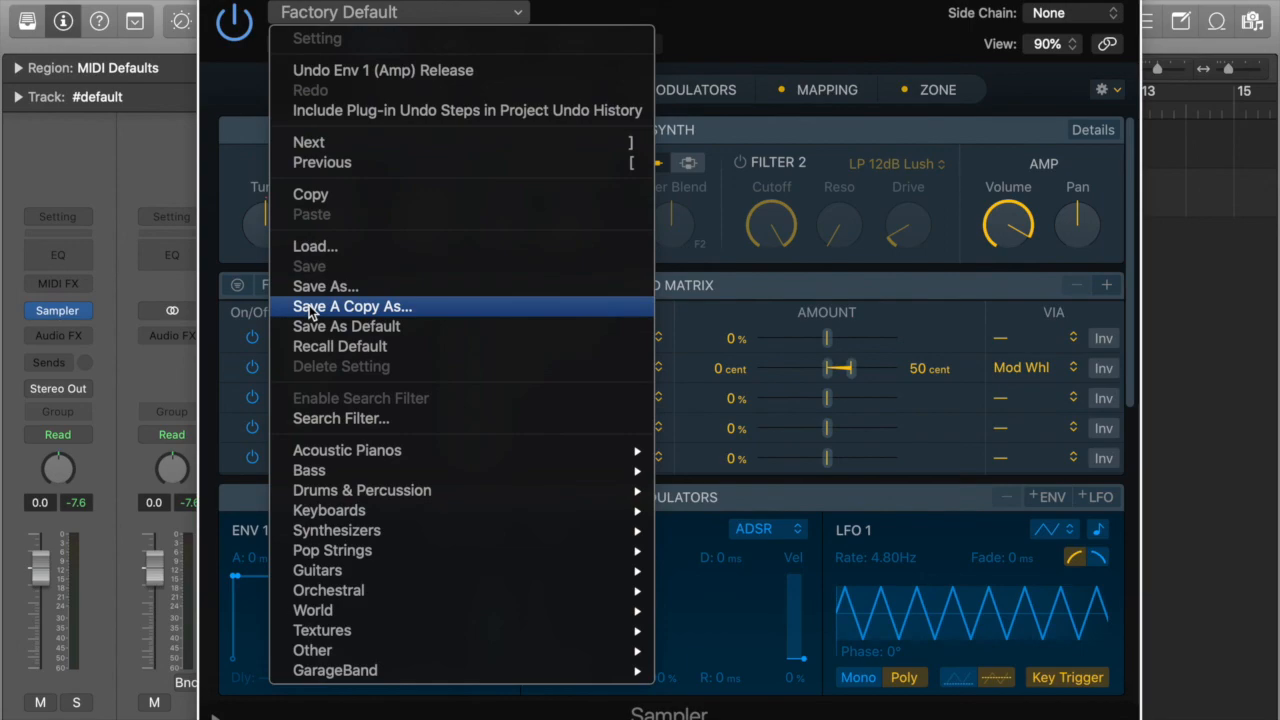
{"action": "left_click", "coordinate": [216, 6]}
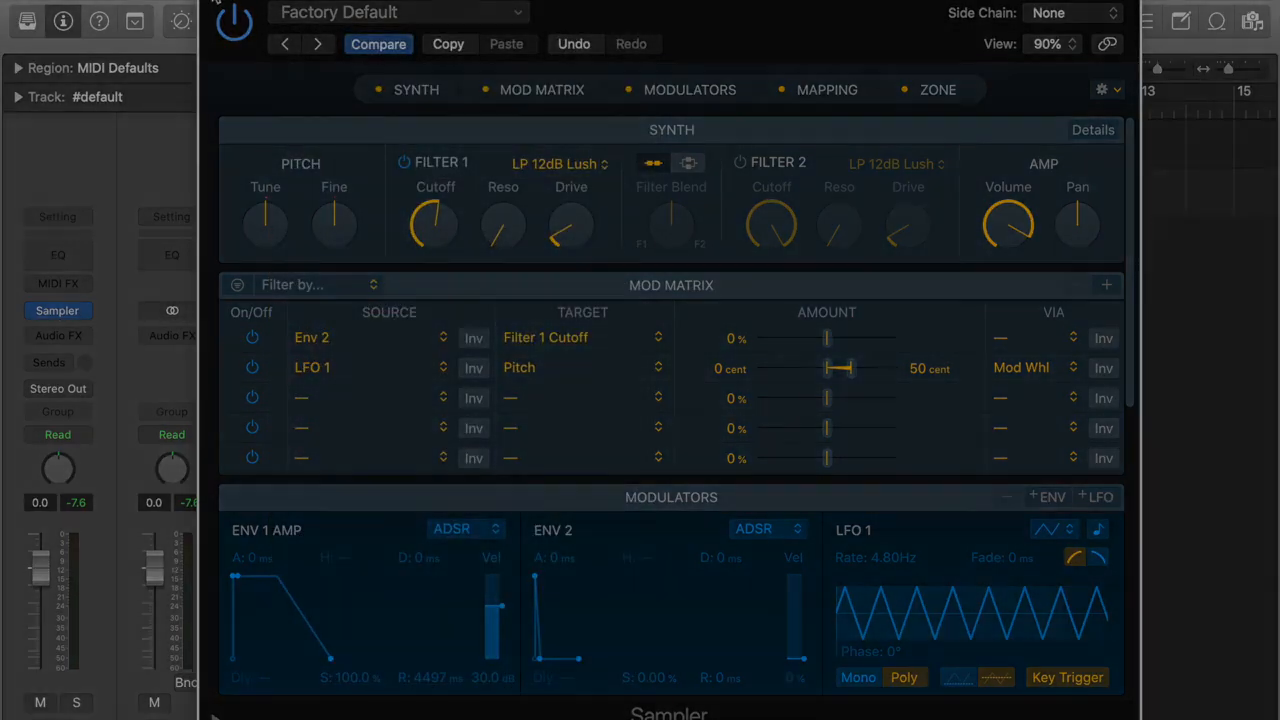